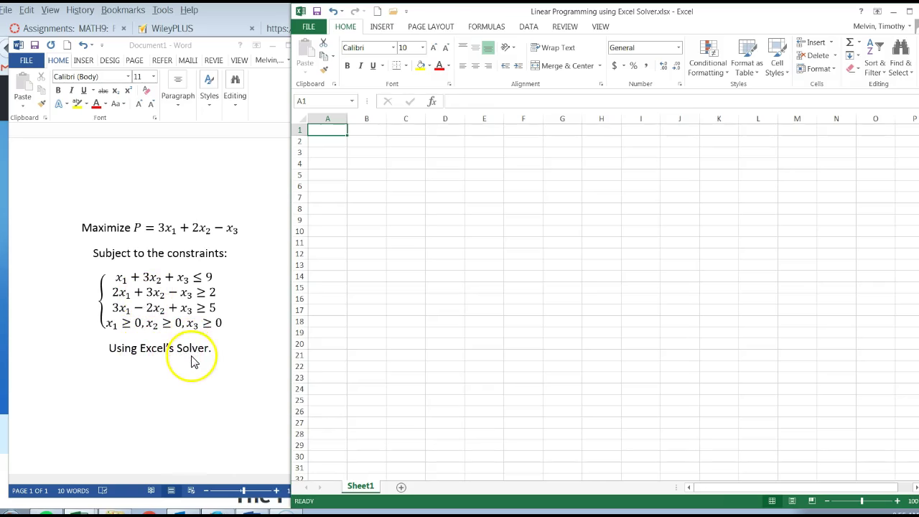
- Add a new line 'Install Excel Solver' below 'Using Excel's Solver.' in the Word note
{"action": "left_click", "coordinate": [220, 350]}
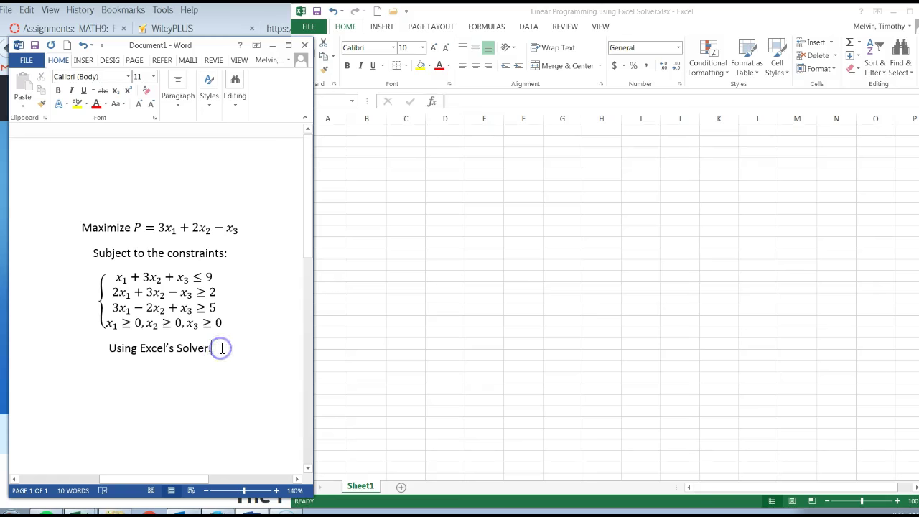
{"action": "key", "text": "Return"}
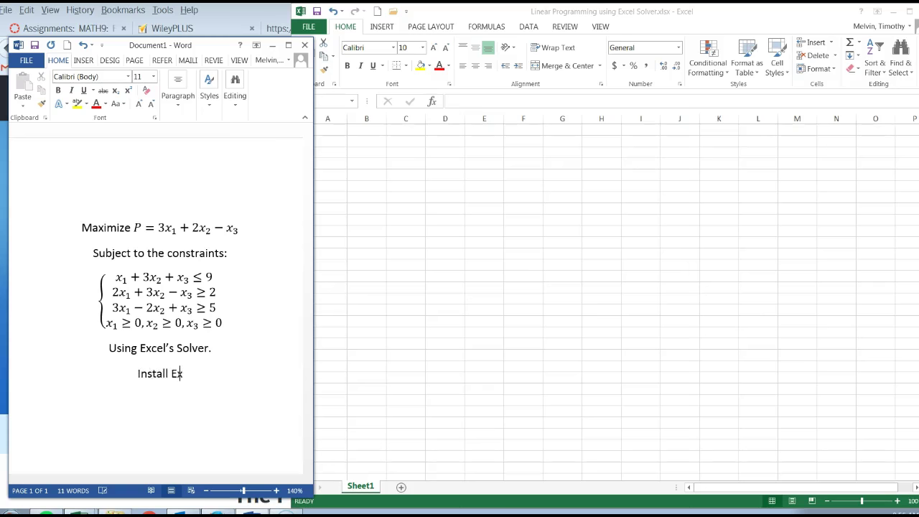
{"action": "type", "text": "Install Excel Solver"}
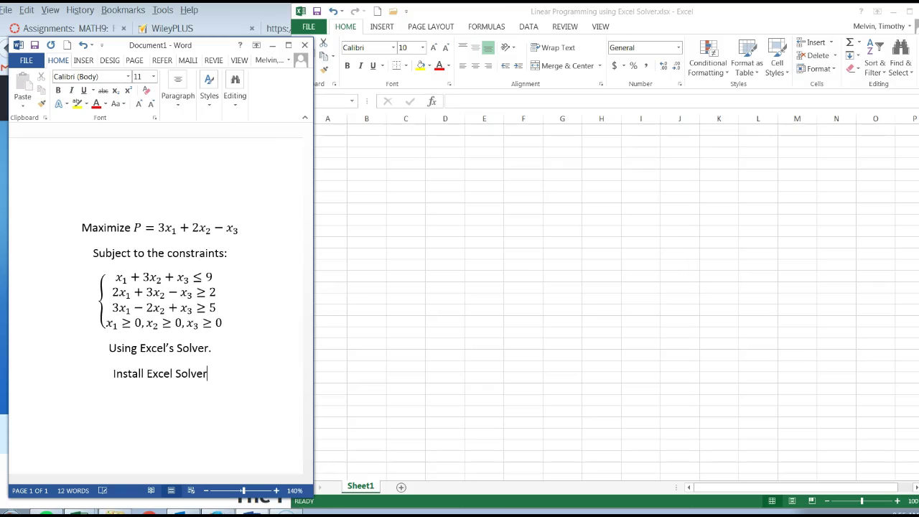
{"action": "left_click", "coordinate": [407, 302]}
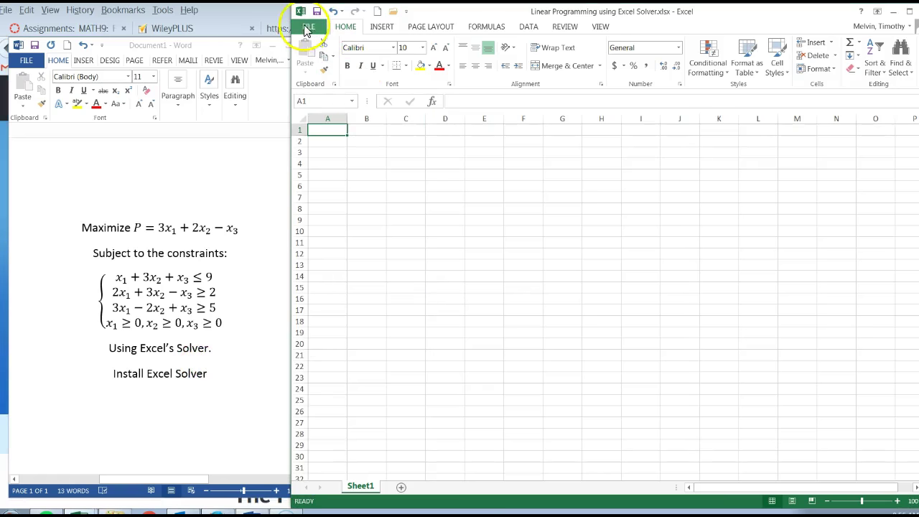
{"action": "left_click", "coordinate": [310, 29]}
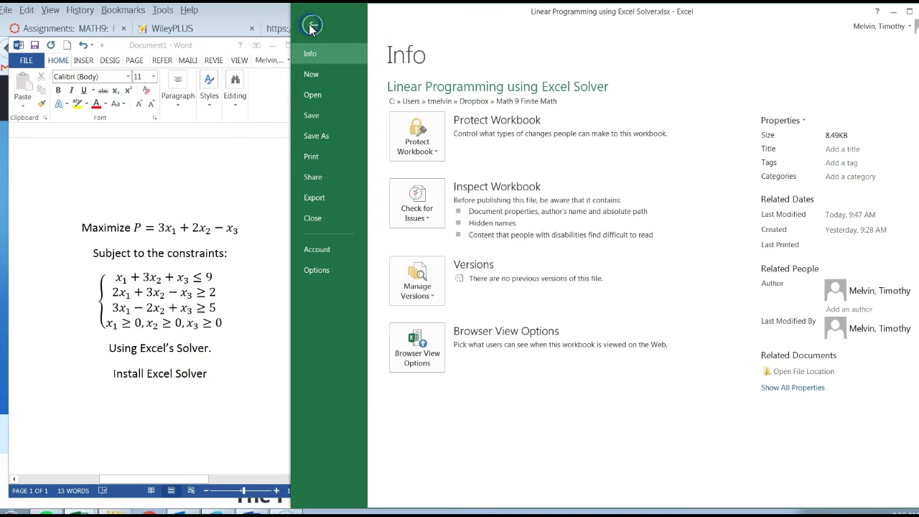
{"action": "left_click", "coordinate": [321, 276]}
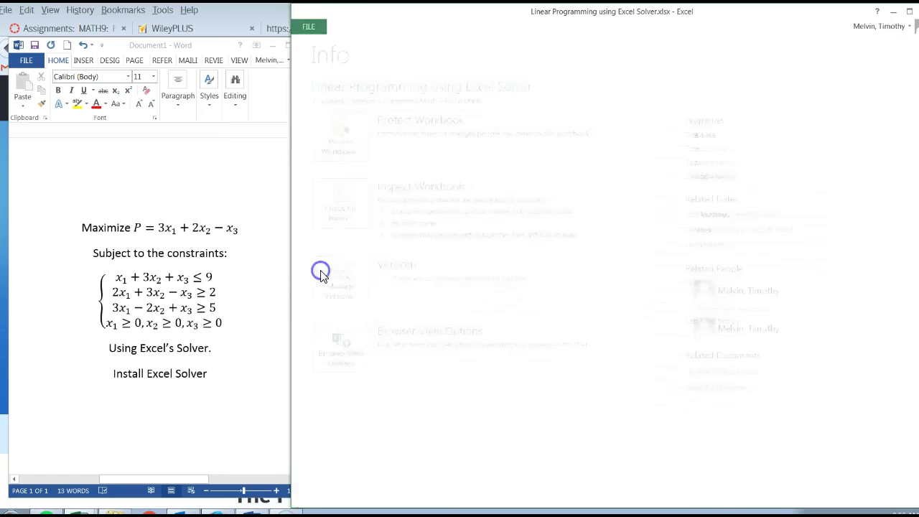
{"action": "left_click_drag", "start_coordinate": [189, 16], "coordinate": [329, 45]}
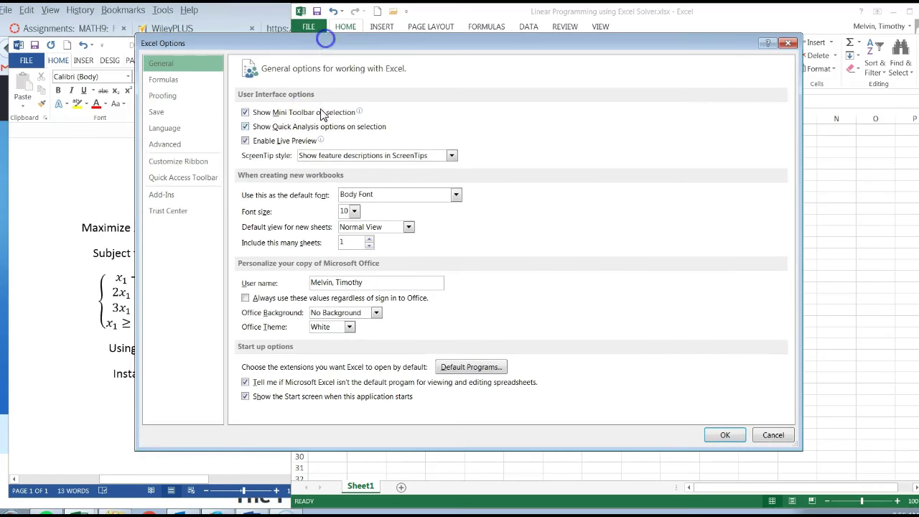
{"action": "left_click", "coordinate": [164, 197]}
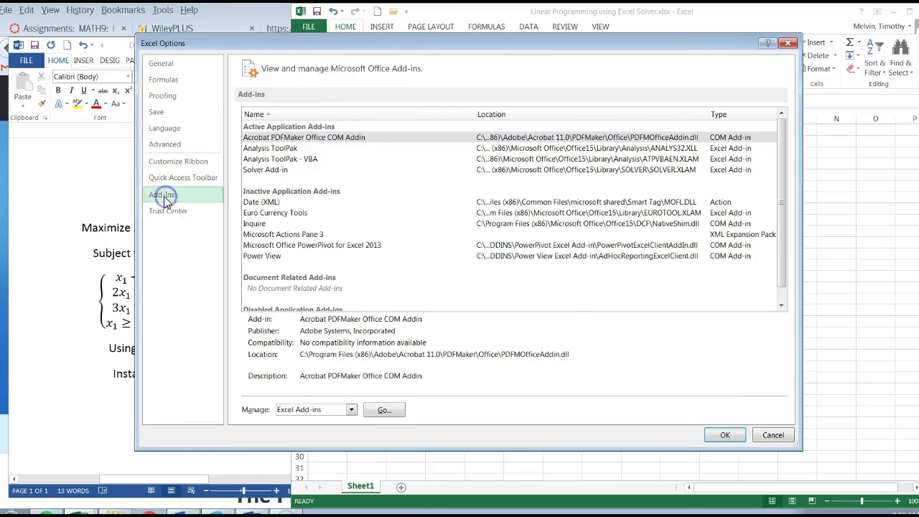
{"action": "left_click", "coordinate": [265, 170]}
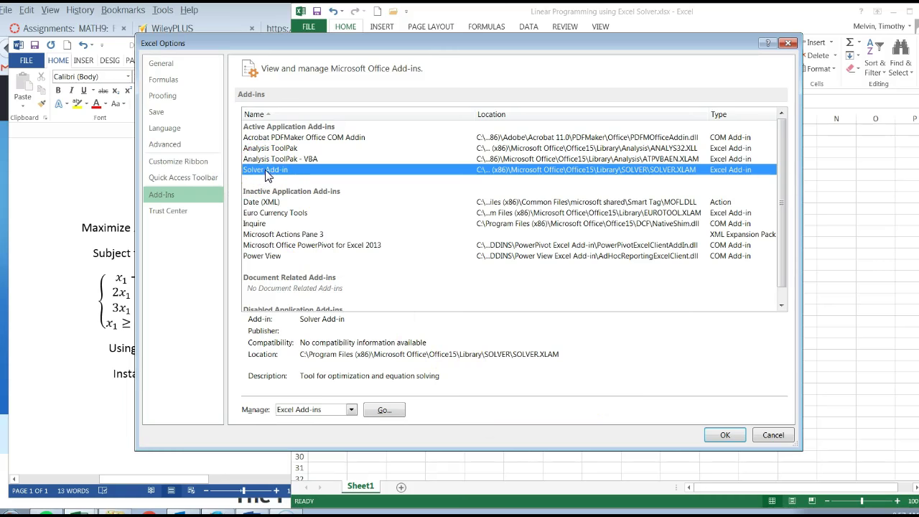
- Close the options and arrange the Word note and Excel windows side by side
{"action": "left_click", "coordinate": [727, 435]}
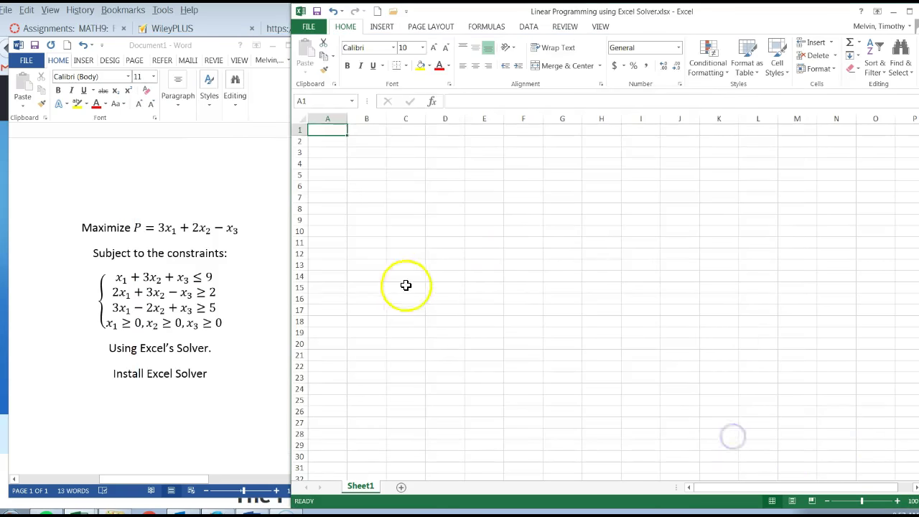
{"action": "left_click", "coordinate": [406, 286]}
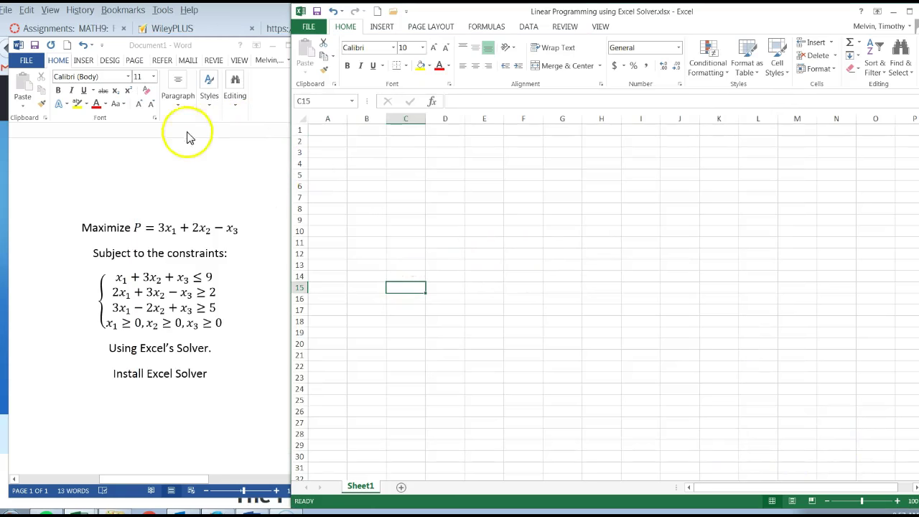
{"action": "left_click", "coordinate": [199, 194]}
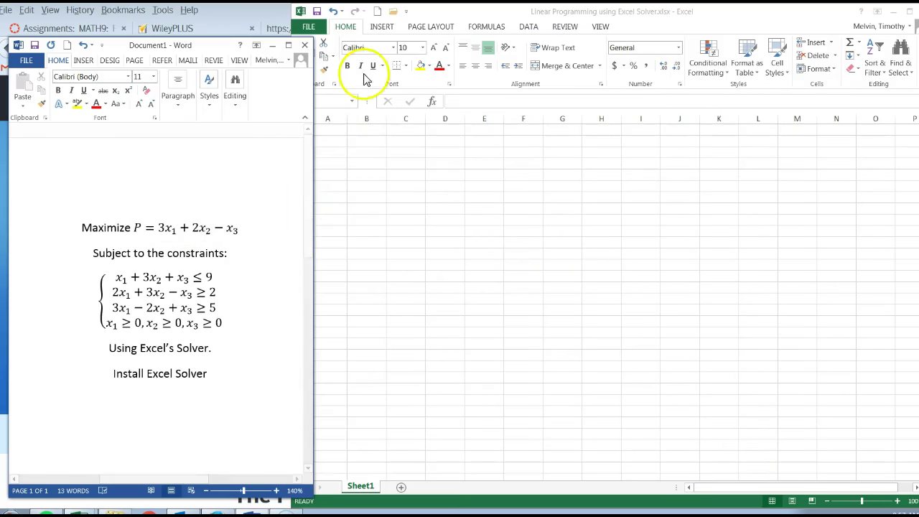
{"action": "left_click_drag", "start_coordinate": [420, 12], "coordinate": [445, 12]}
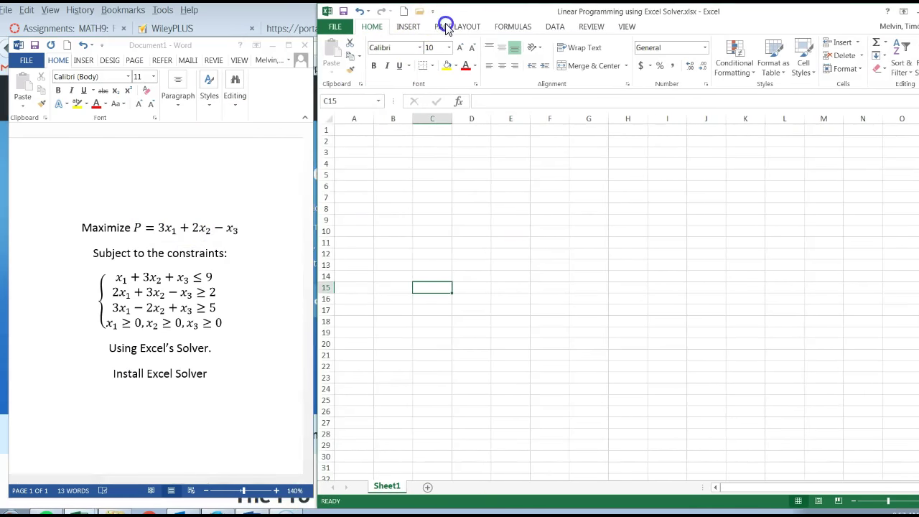
{"action": "left_click", "coordinate": [217, 284]}
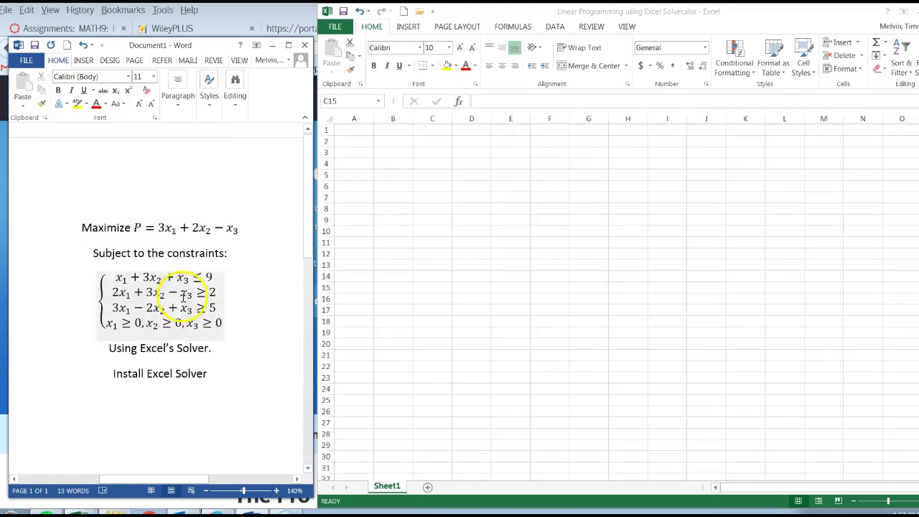
{"action": "left_click", "coordinate": [383, 204]}
- Enter the heading 'Variables' in A1 and give it the pink Bad cell style
{"action": "left_click", "coordinate": [359, 127]}
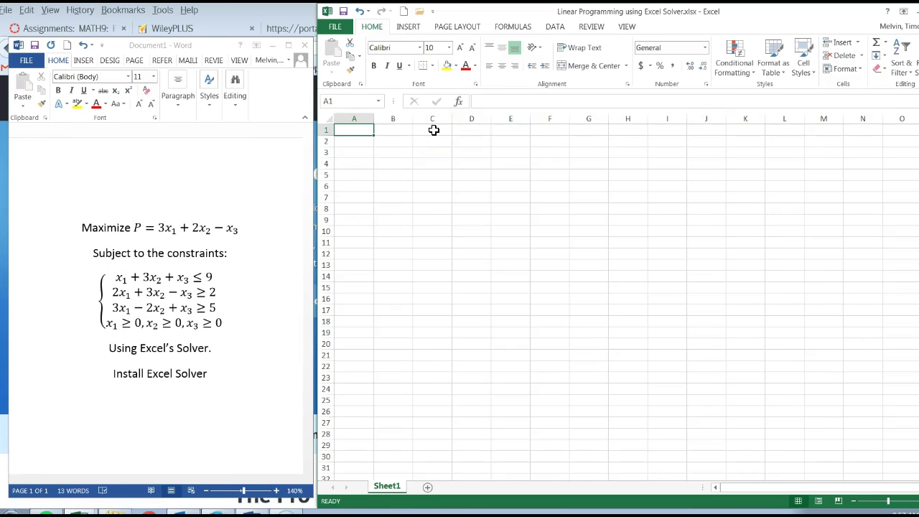
{"action": "type", "text": "Variabl"}
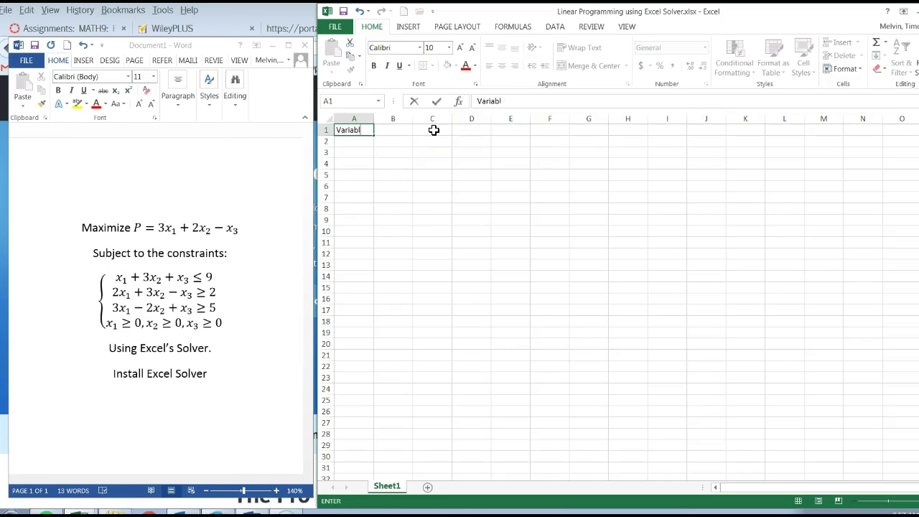
{"action": "type", "text": "es"}
{"action": "key", "text": "Return"}
{"action": "left_click", "coordinate": [356, 133]}
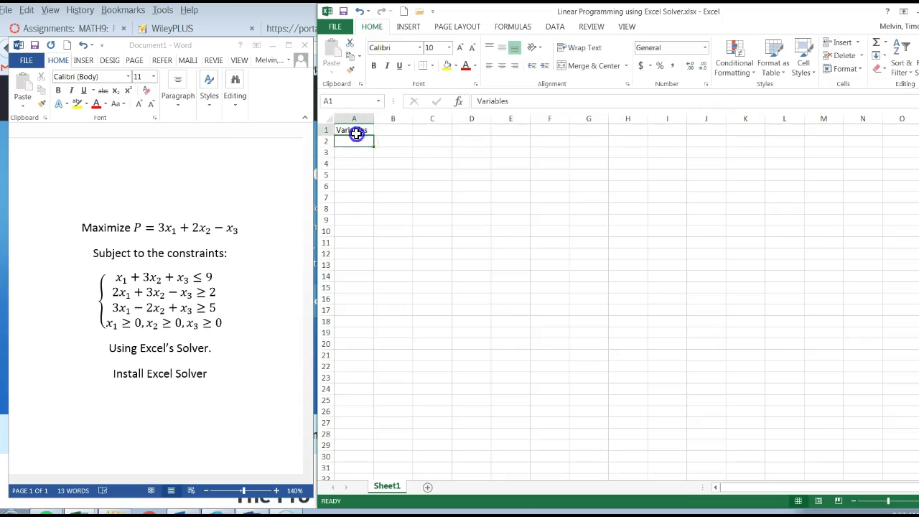
{"action": "left_click", "coordinate": [803, 65]}
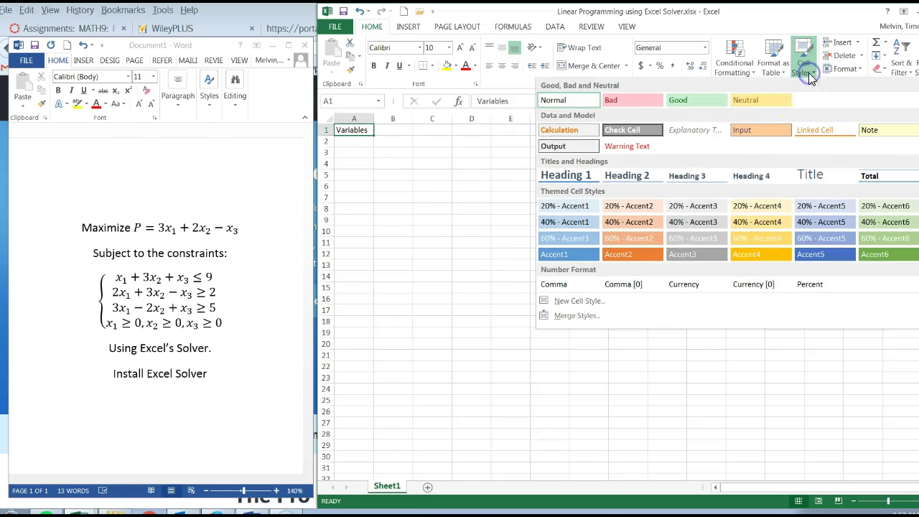
{"action": "left_click", "coordinate": [626, 100]}
{"action": "left_click", "coordinate": [393, 174]}
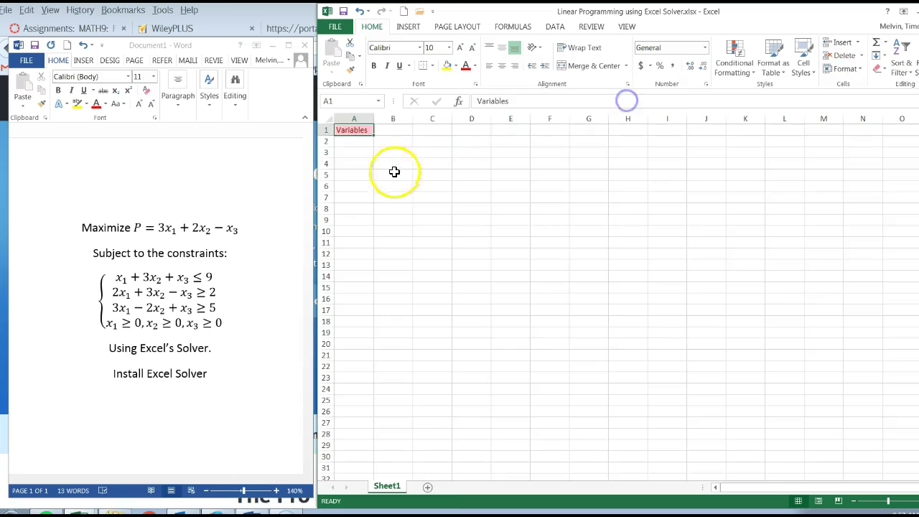
- List the variables x1, x2 and x3 in A2:A4
{"action": "left_click", "coordinate": [353, 141]}
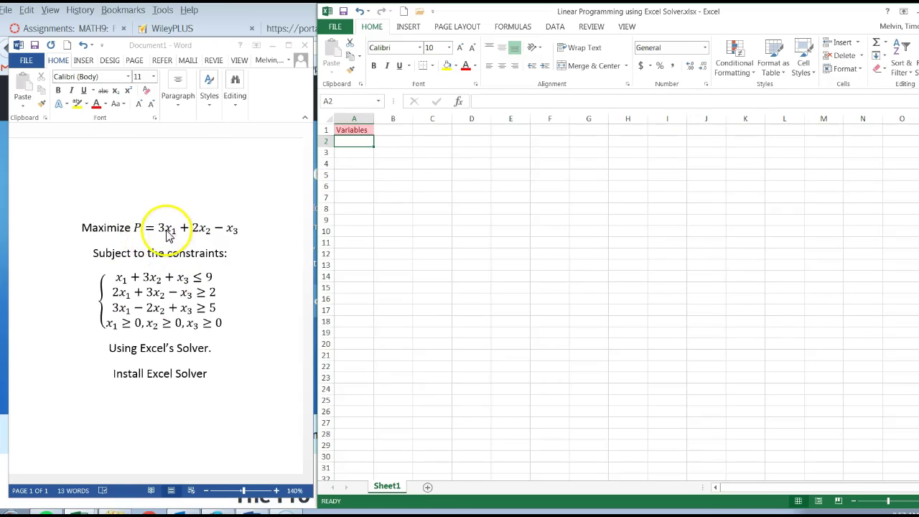
{"action": "type", "text": "x1"}
{"action": "key", "text": "Return"}
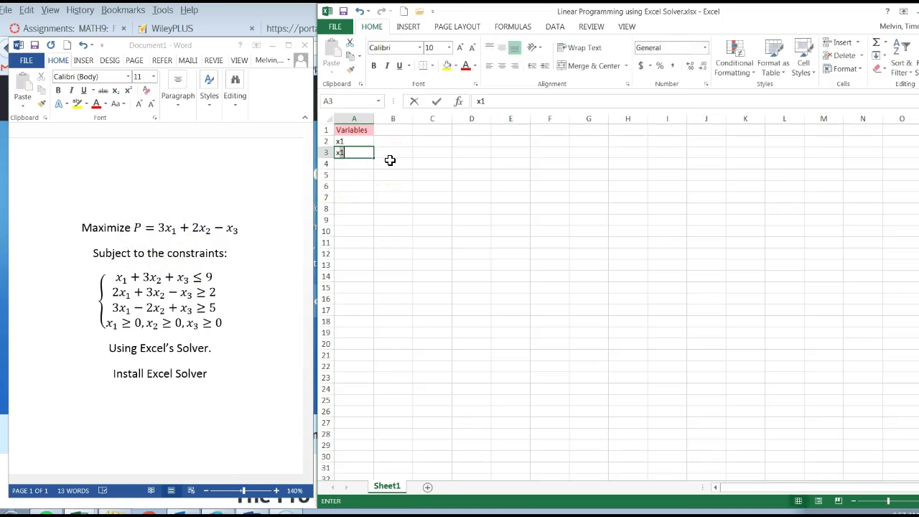
{"action": "type", "text": "x2"}
{"action": "key", "text": "Return"}
{"action": "type", "text": "x3"}
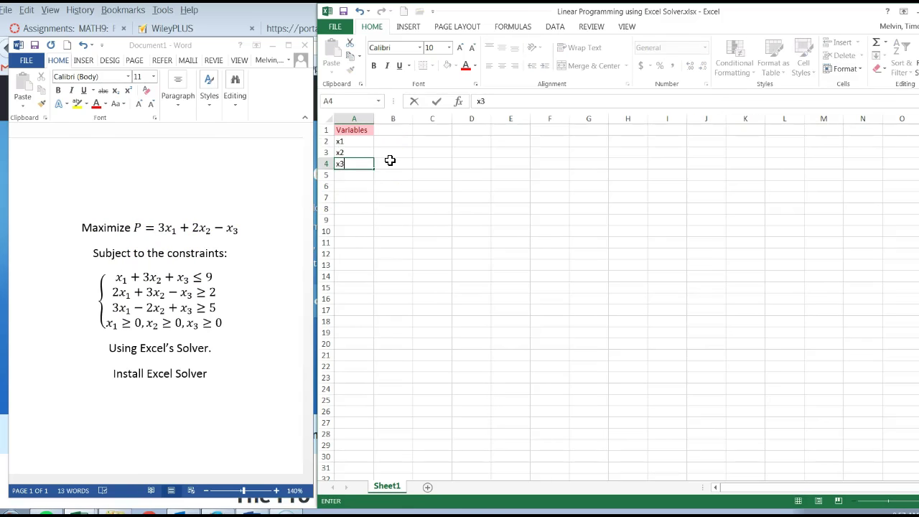
{"action": "key", "text": "Return"}
- Enter a starting value of 0 for each variable in B2:B4
{"action": "left_click", "coordinate": [383, 140]}
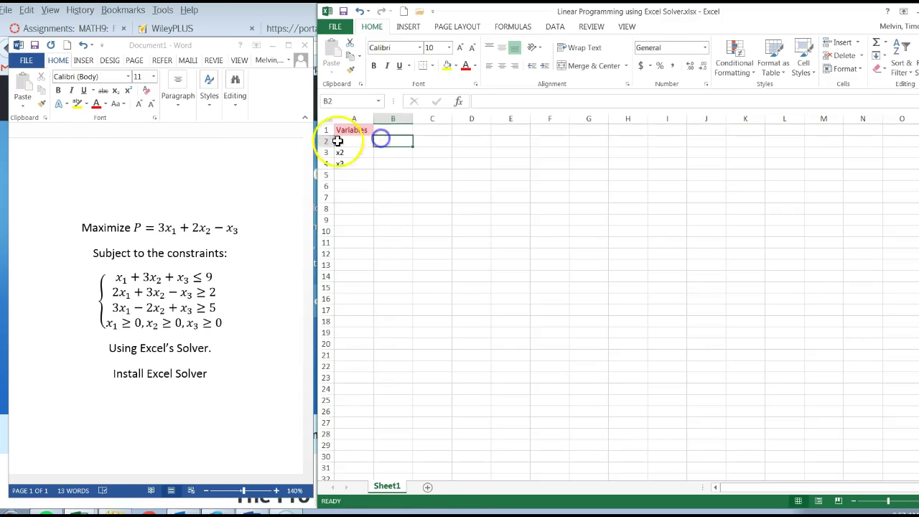
{"action": "type", "text": "0"}
{"action": "key", "text": "Return"}
{"action": "type", "text": "0"}
{"action": "key", "text": "Return"}
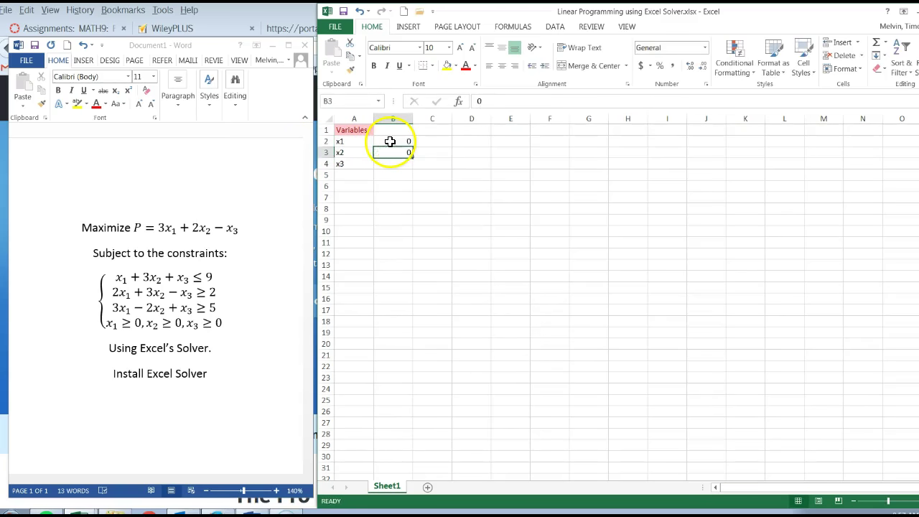
{"action": "type", "text": "0"}
{"action": "key", "text": "Return"}
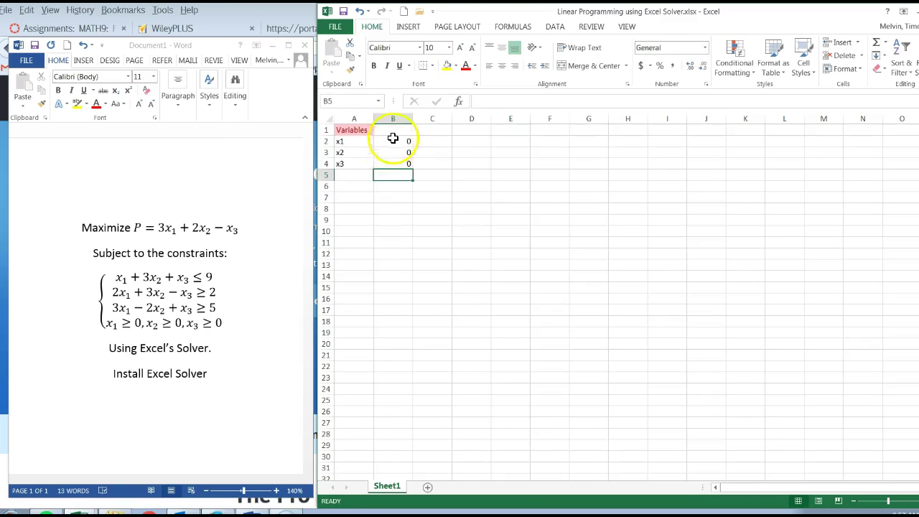
- Enter 'Objective' in A6 and give it the pink Bad style, undoing the misplaced style
{"action": "left_click", "coordinate": [362, 186]}
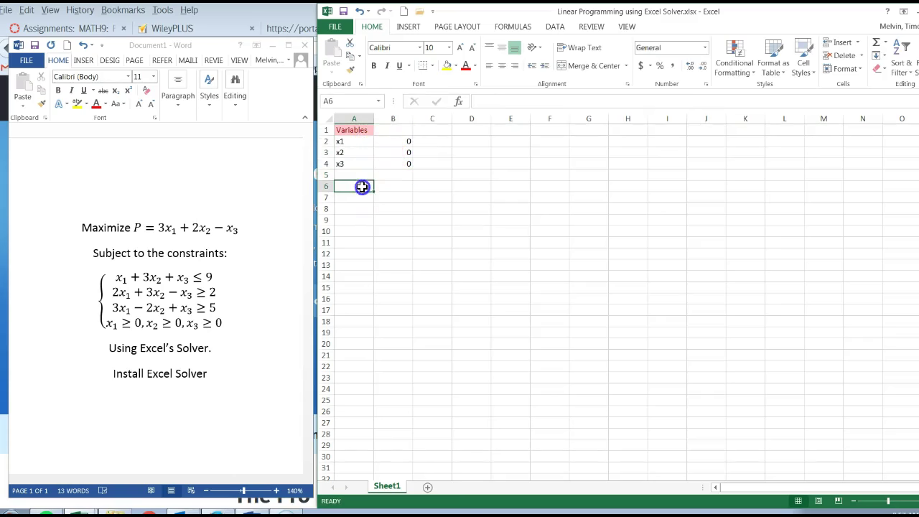
{"action": "type", "text": "Ob"}
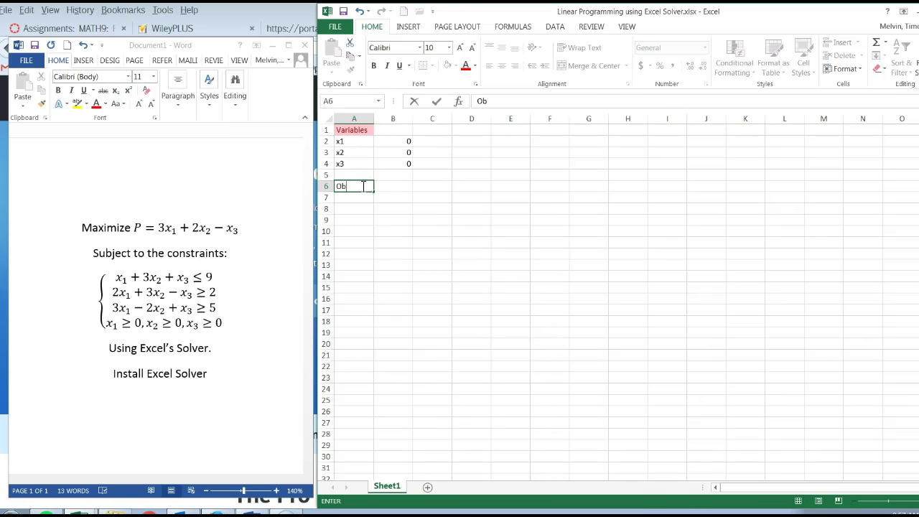
{"action": "type", "text": "jective"}
{"action": "key", "text": "Return"}
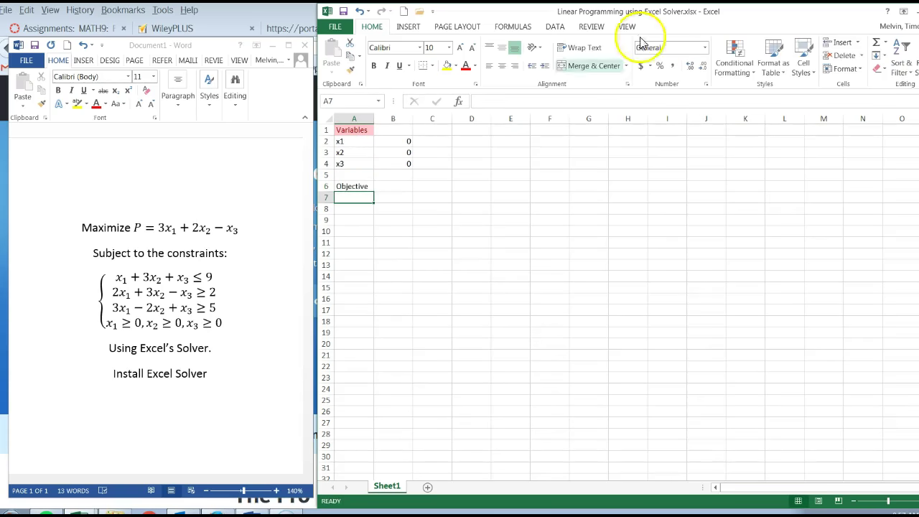
{"action": "left_click", "coordinate": [813, 75]}
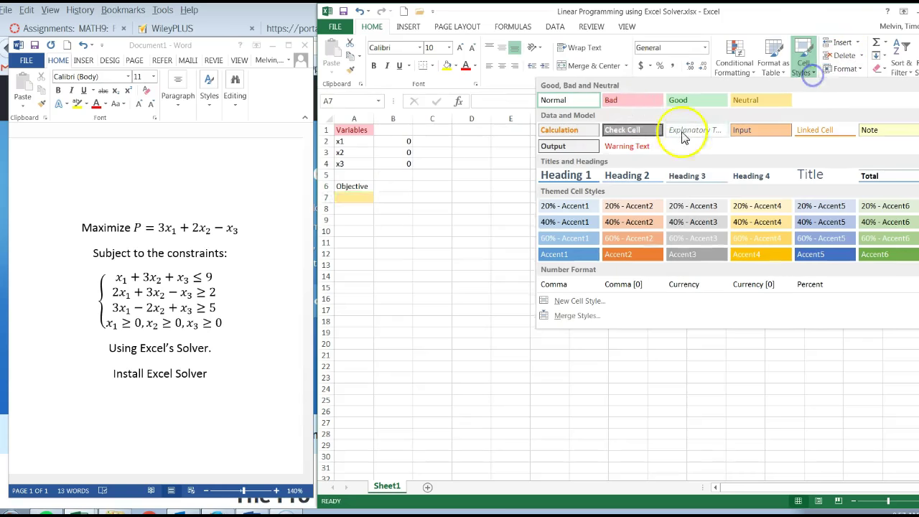
{"action": "left_click", "coordinate": [618, 98]}
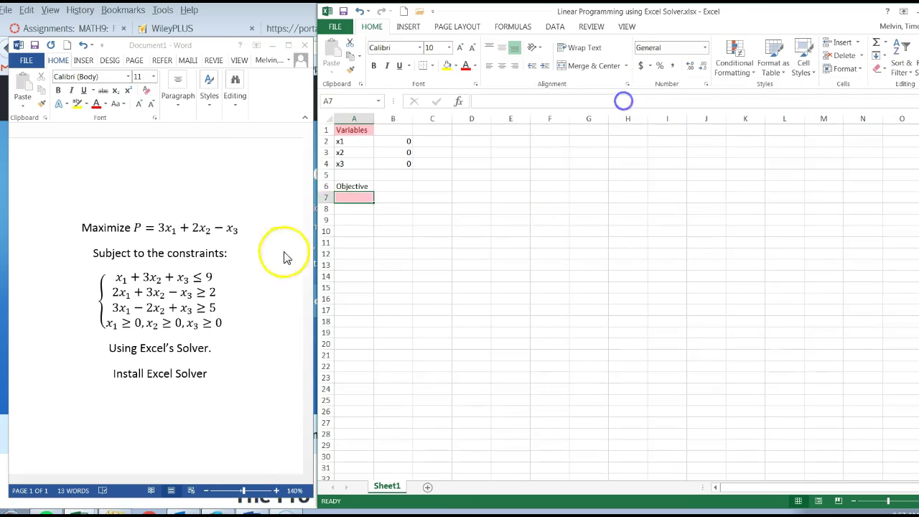
{"action": "key", "text": "ctrl+z"}
{"action": "left_click", "coordinate": [351, 187]}
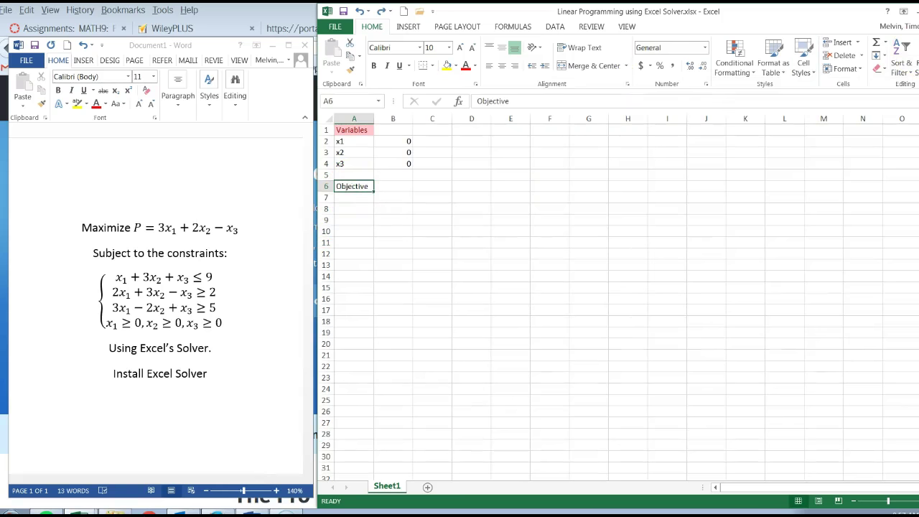
{"action": "left_click", "coordinate": [815, 75]}
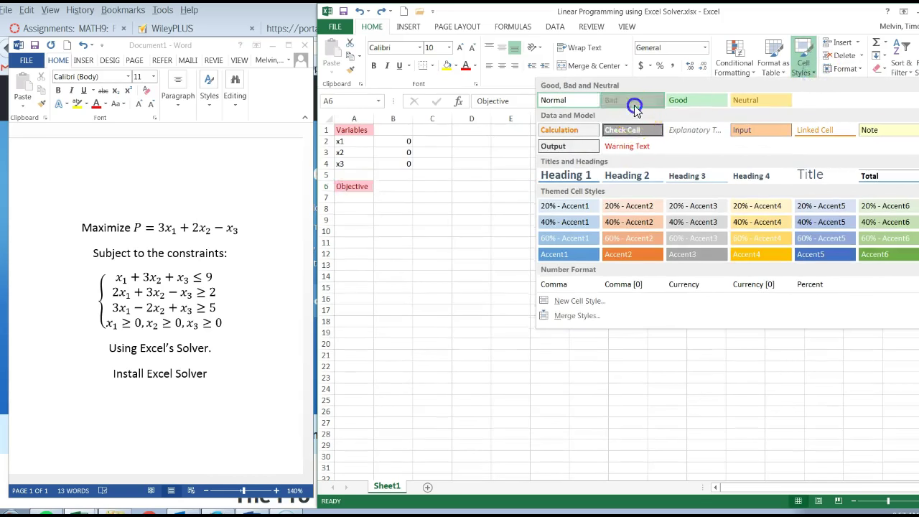
{"action": "left_click", "coordinate": [624, 101]}
- Type 'Maximize' in A8 and enter the objective formula =3*B2+2*B3-B4 in B8
{"action": "left_click", "coordinate": [351, 210]}
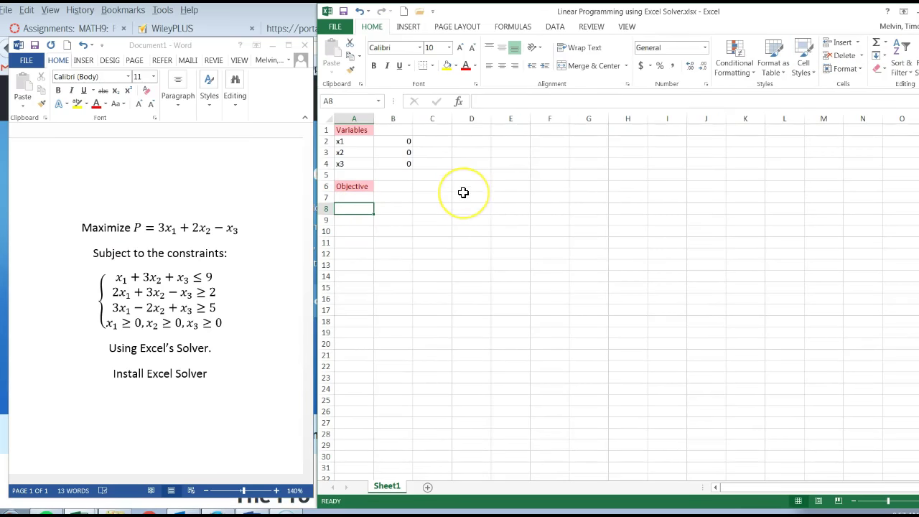
{"action": "type", "text": "Ma"}
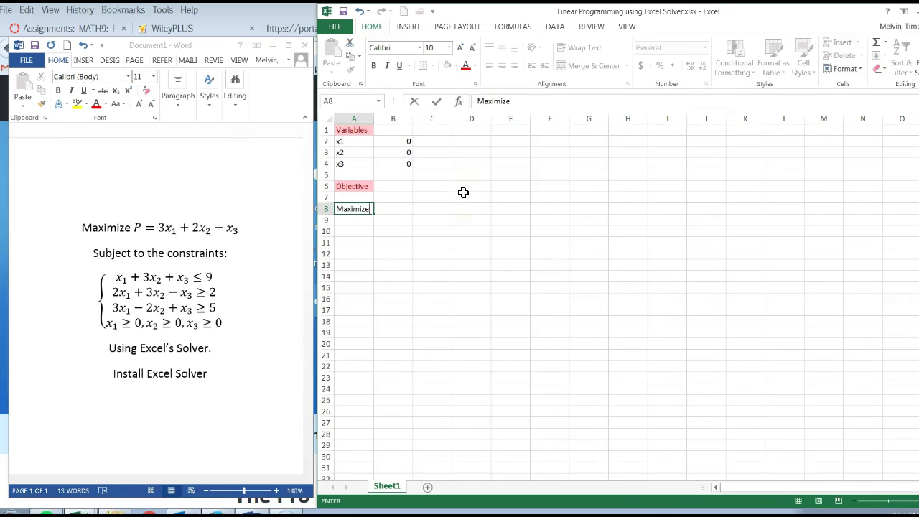
{"action": "type", "text": "ximize"}
{"action": "key", "text": "Tab"}
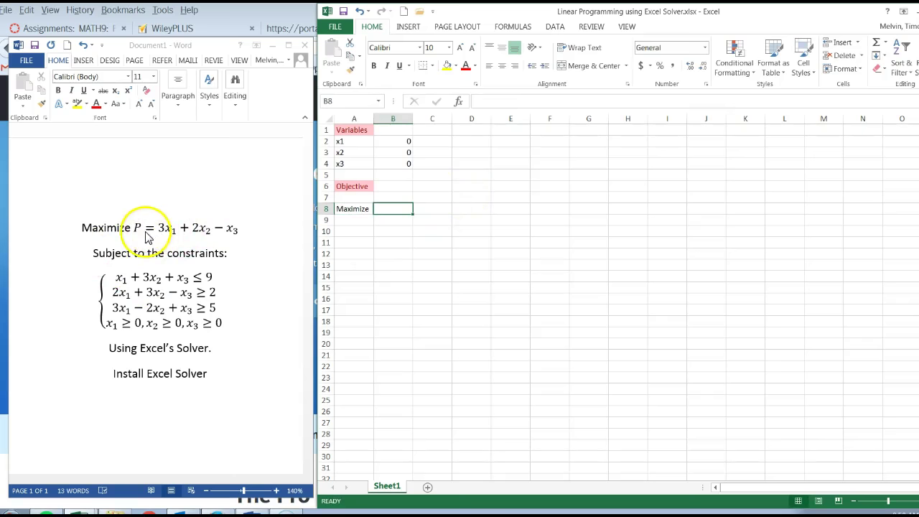
{"action": "type", "text": "=3*"}
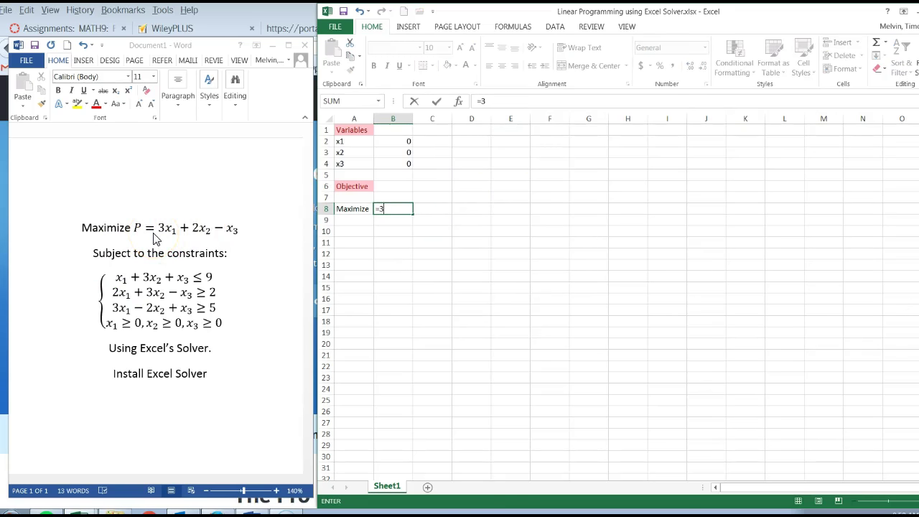
{"action": "left_click", "coordinate": [396, 142]}
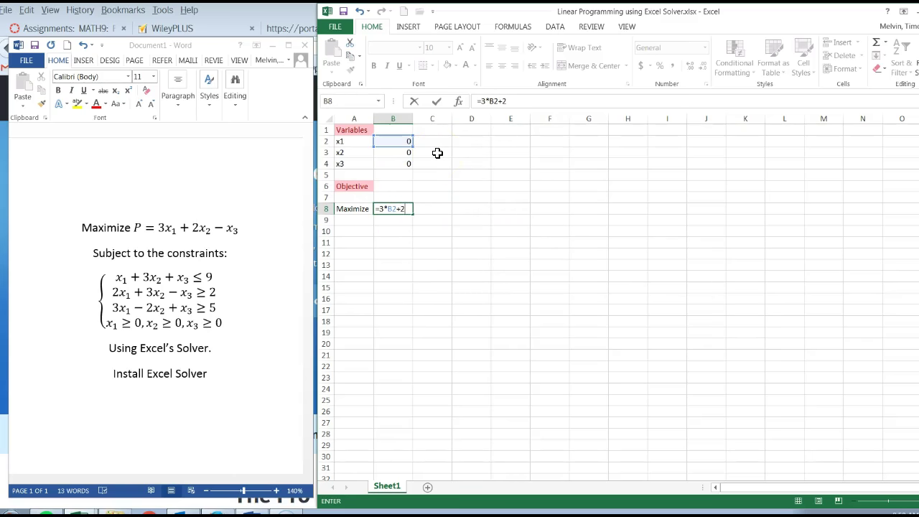
{"action": "left_click", "coordinate": [388, 152]}
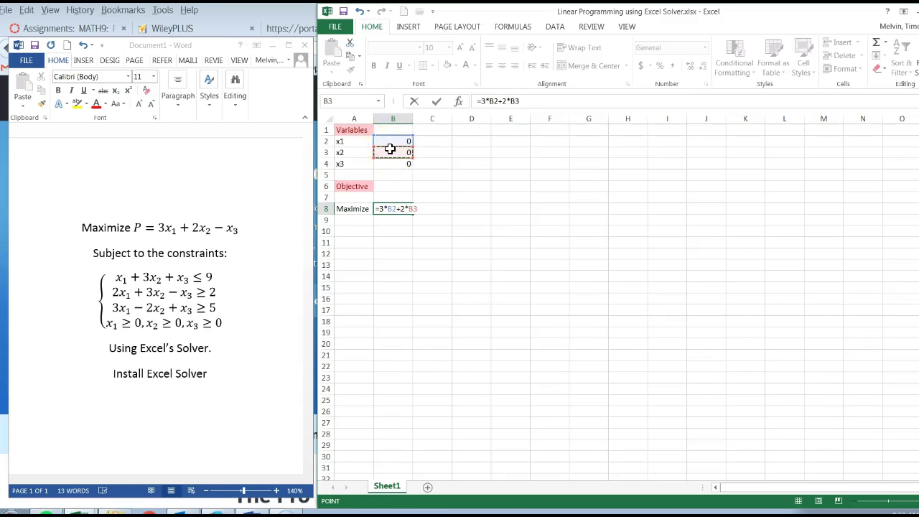
{"action": "left_click", "coordinate": [389, 166]}
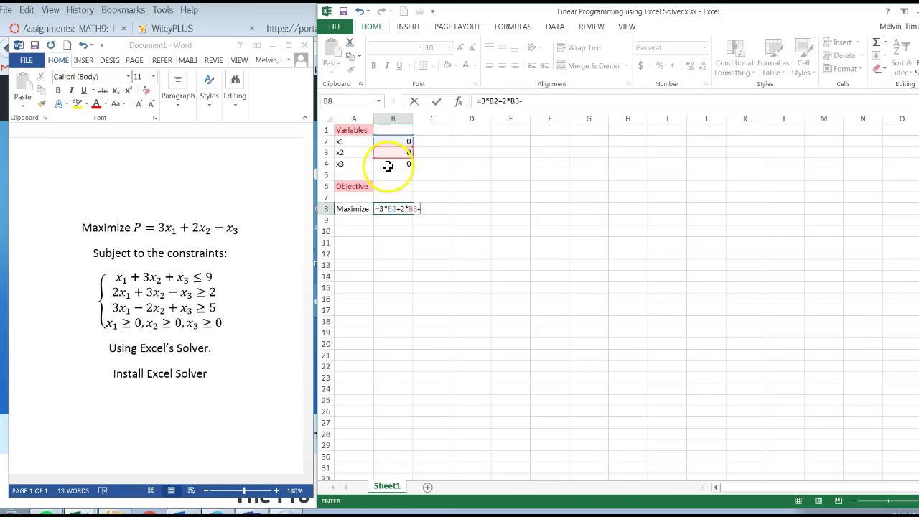
{"action": "left_click", "coordinate": [388, 166]}
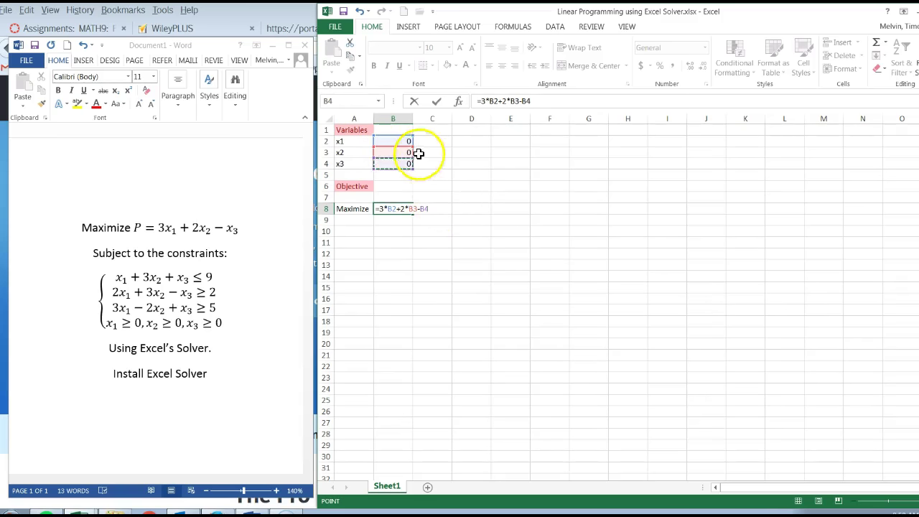
{"action": "key", "text": "Return"}
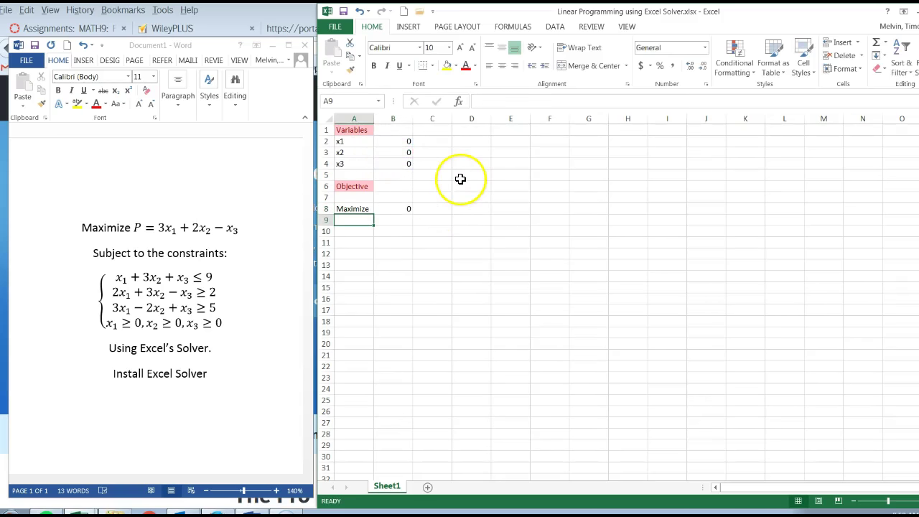
{"action": "left_click", "coordinate": [391, 208]}
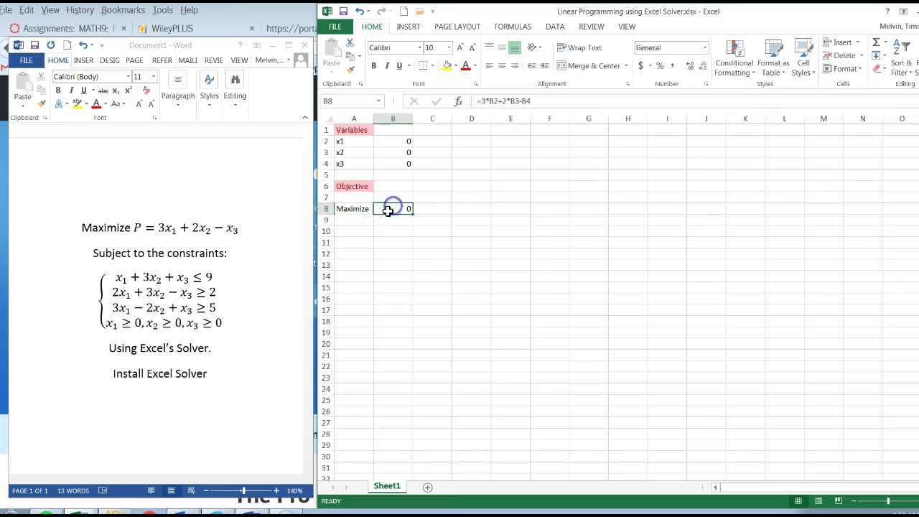
- Enter 'Constraints' in A10 with the pink Bad style and autofit column A
{"action": "left_click", "coordinate": [351, 229]}
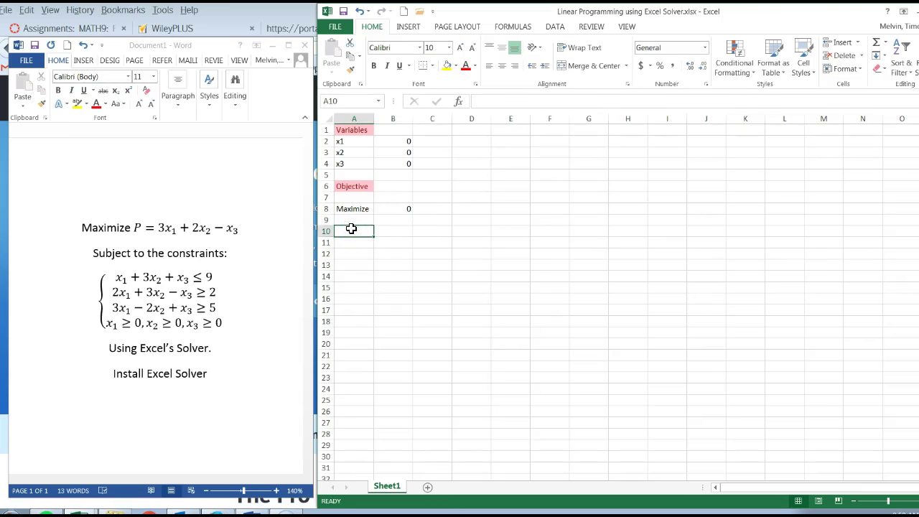
{"action": "double_click", "coordinate": [351, 229]}
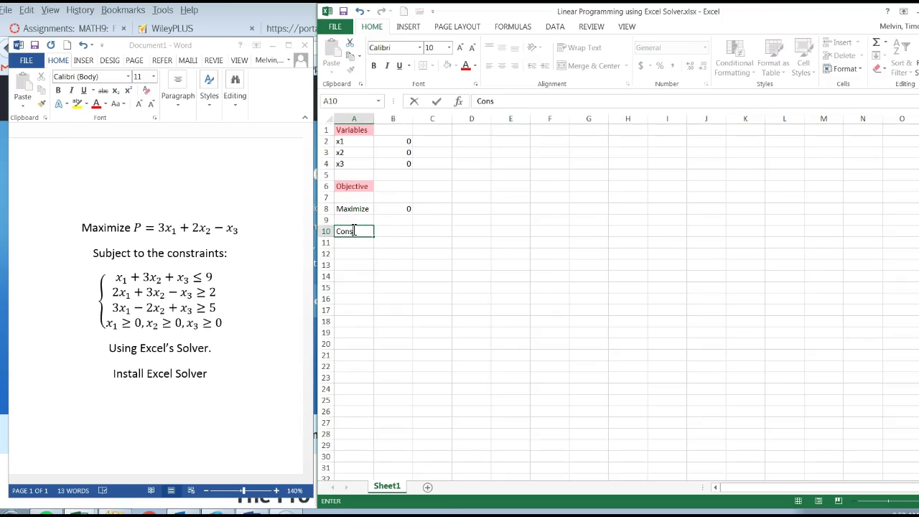
{"action": "type", "text": "Constraints"}
{"action": "key", "text": "Return"}
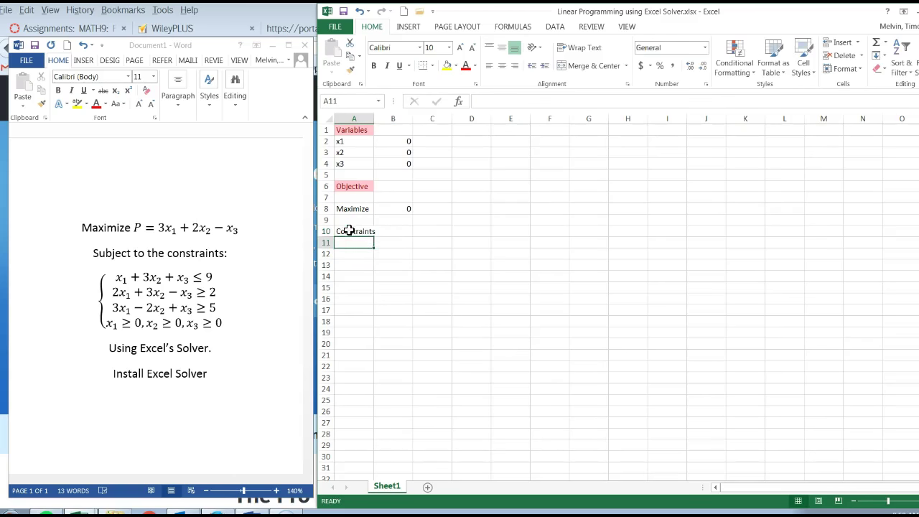
{"action": "left_click", "coordinate": [351, 230]}
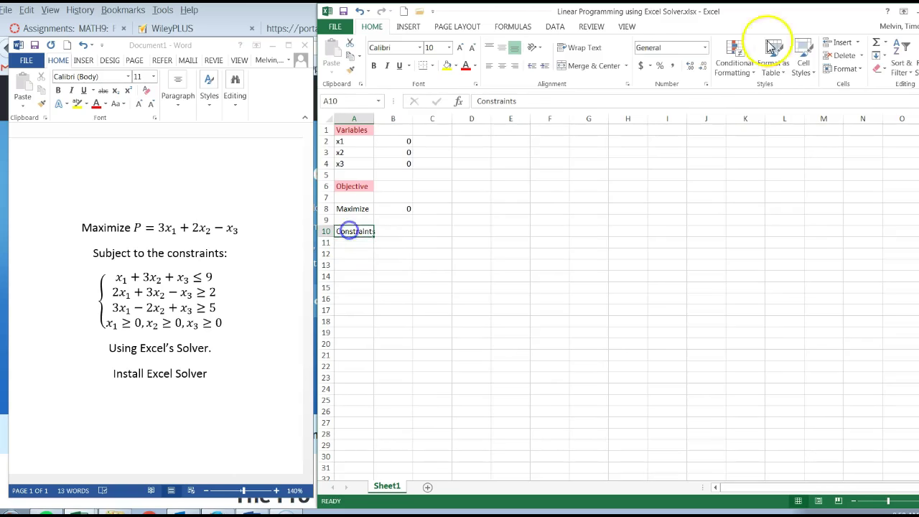
{"action": "left_click", "coordinate": [802, 66]}
{"action": "left_click", "coordinate": [618, 108]}
{"action": "left_click_drag", "start_coordinate": [432, 243], "coordinate": [433, 231]}
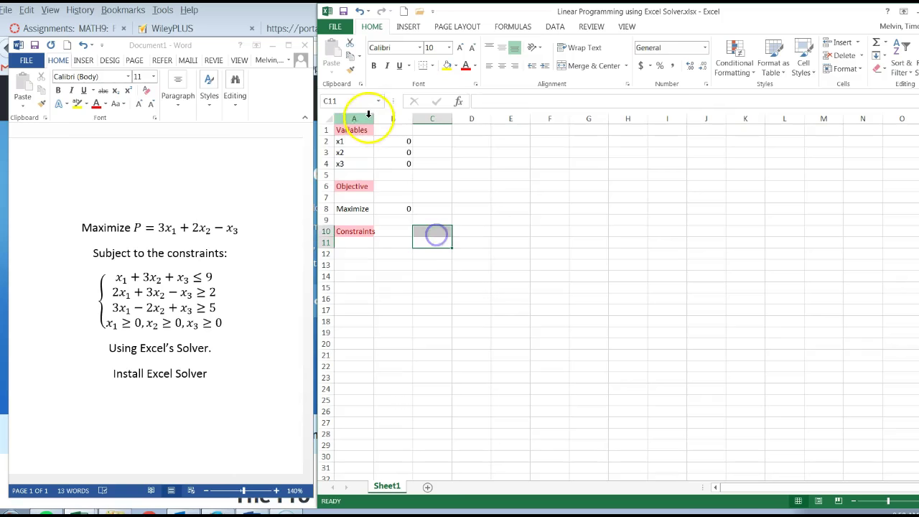
{"action": "double_click", "coordinate": [373, 119]}
- Number the constraint rows 1 through 6 in A12:A17
{"action": "left_click", "coordinate": [354, 240]}
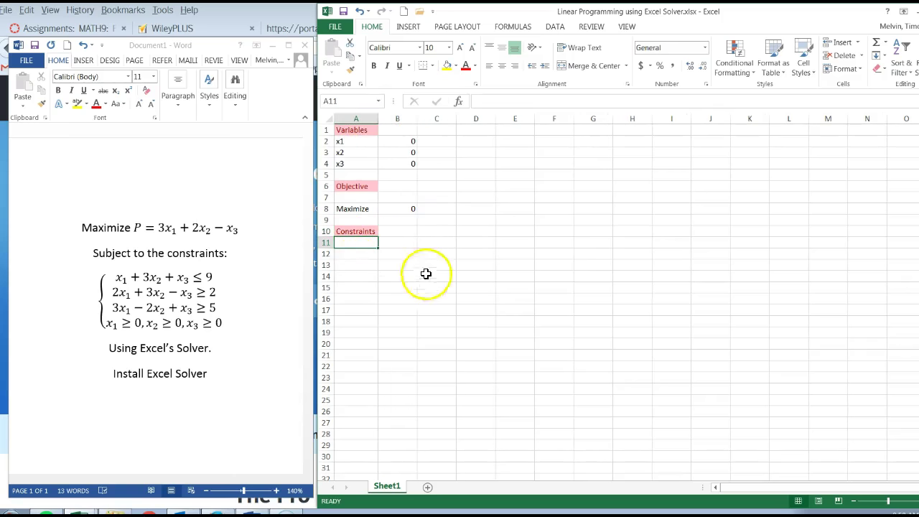
{"action": "left_click", "coordinate": [392, 241]}
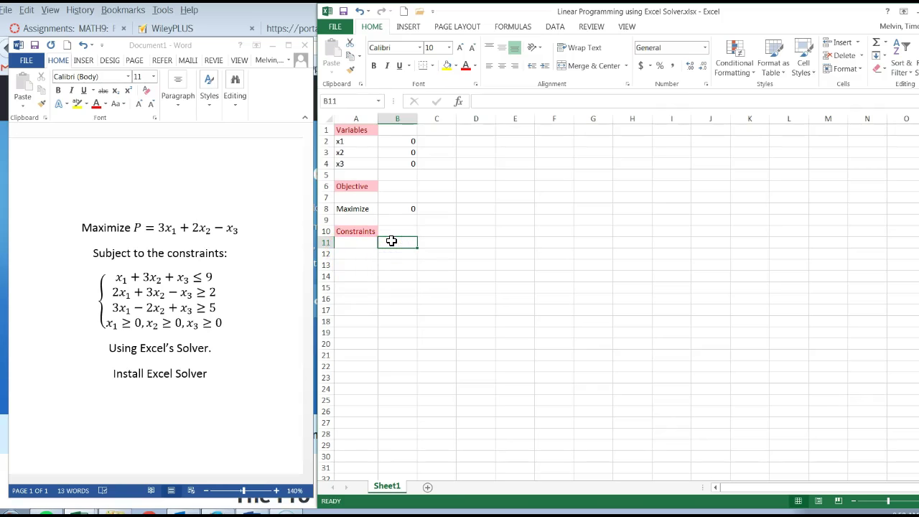
{"action": "left_click", "coordinate": [352, 255]}
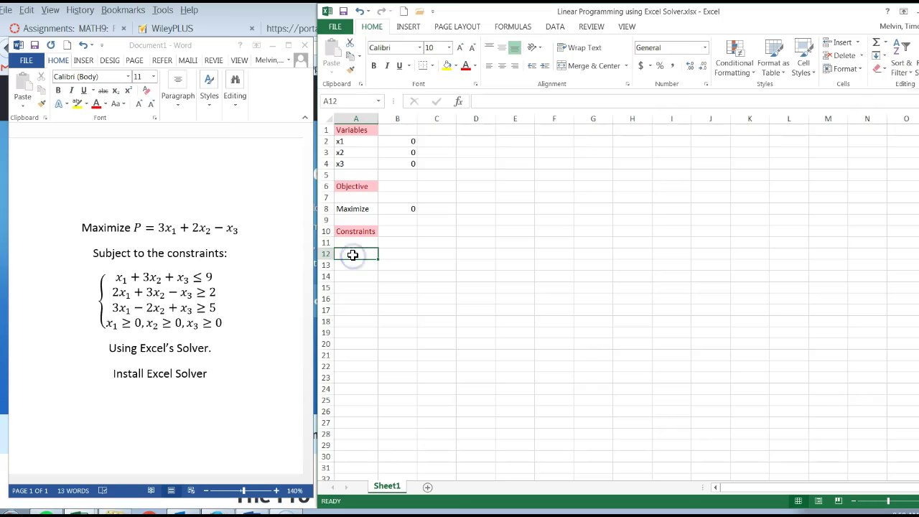
{"action": "type", "text": "1"}
{"action": "key", "text": "Return"}
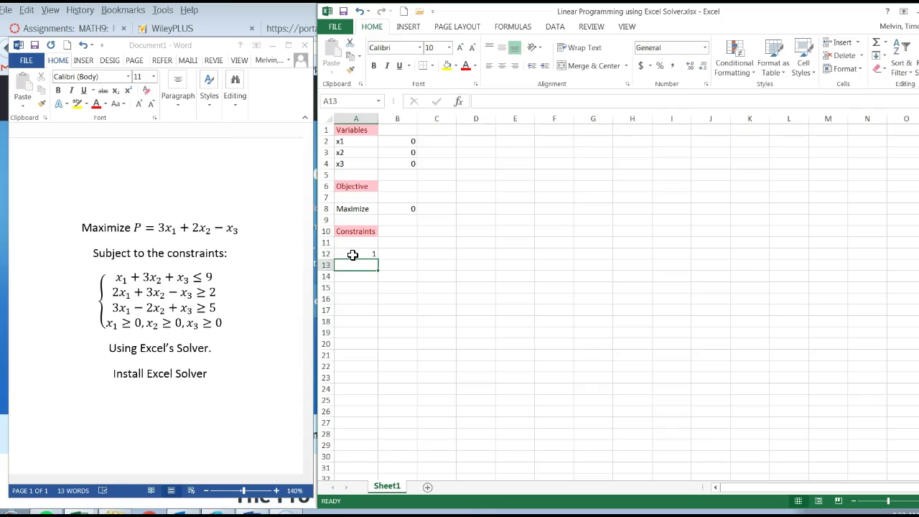
{"action": "type", "text": "2"}
{"action": "key", "text": "Return"}
{"action": "type", "text": "3"}
{"action": "key", "text": "Return"}
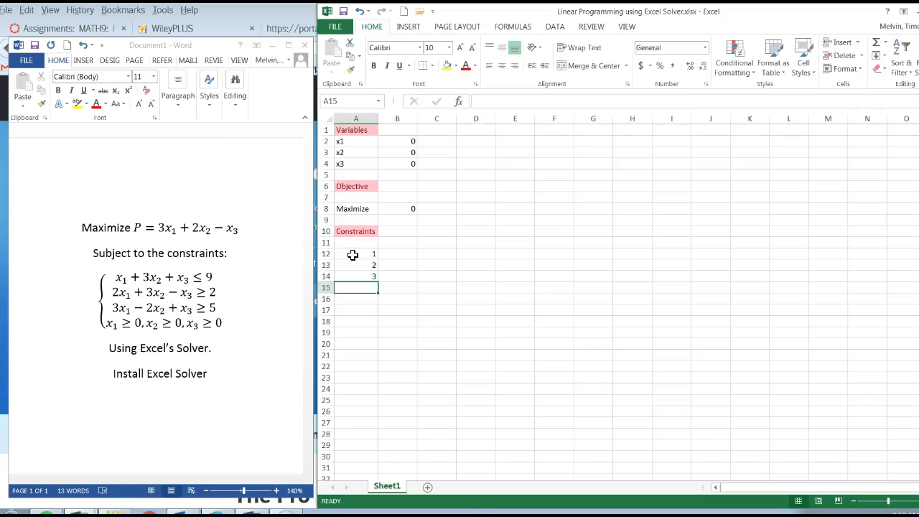
{"action": "type", "text": "4"}
{"action": "key", "text": "Return"}
{"action": "type", "text": "5"}
{"action": "key", "text": "Return"}
{"action": "type", "text": "6"}
{"action": "key", "text": "Return"}
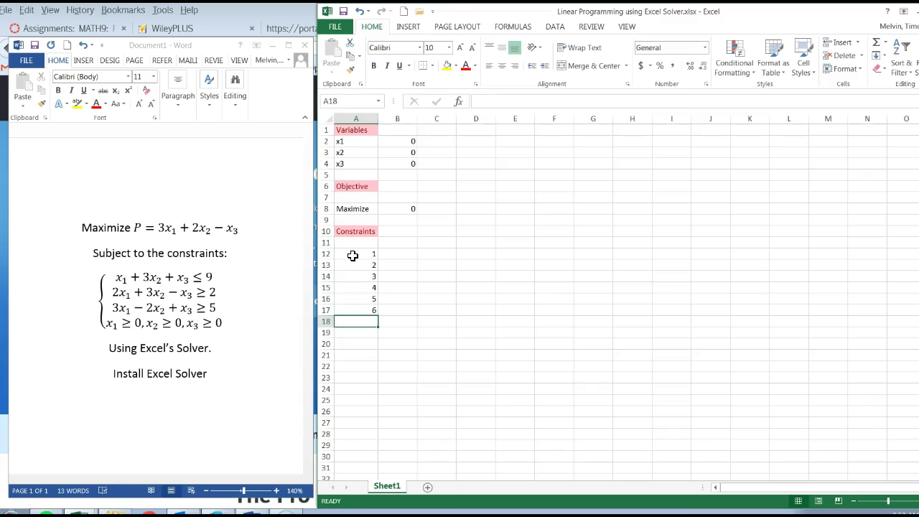
{"action": "left_click", "coordinate": [398, 254]}
- Label C11 'ine' and enter constraint 1's formula =B2+3*B3+B4 in B12
{"action": "left_click", "coordinate": [433, 242]}
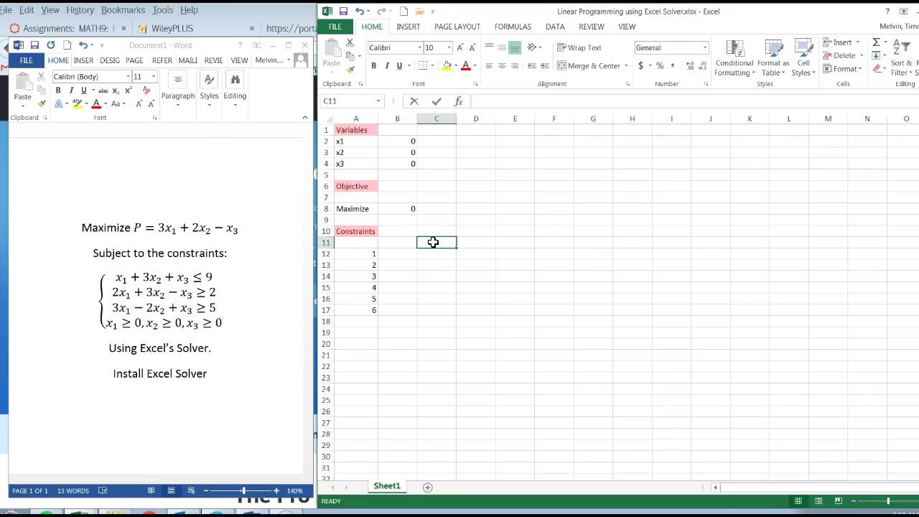
{"action": "type", "text": "inequality"}
{"action": "key", "text": "Return"}
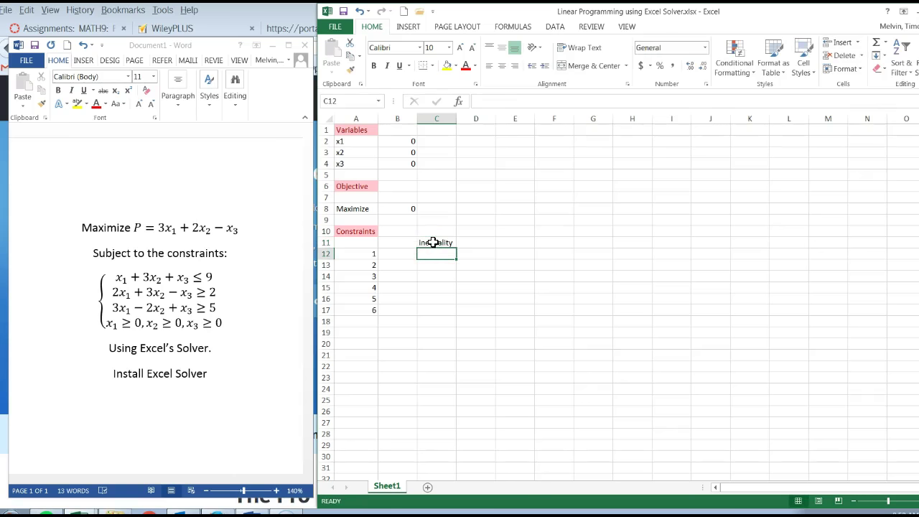
{"action": "left_click", "coordinate": [395, 252]}
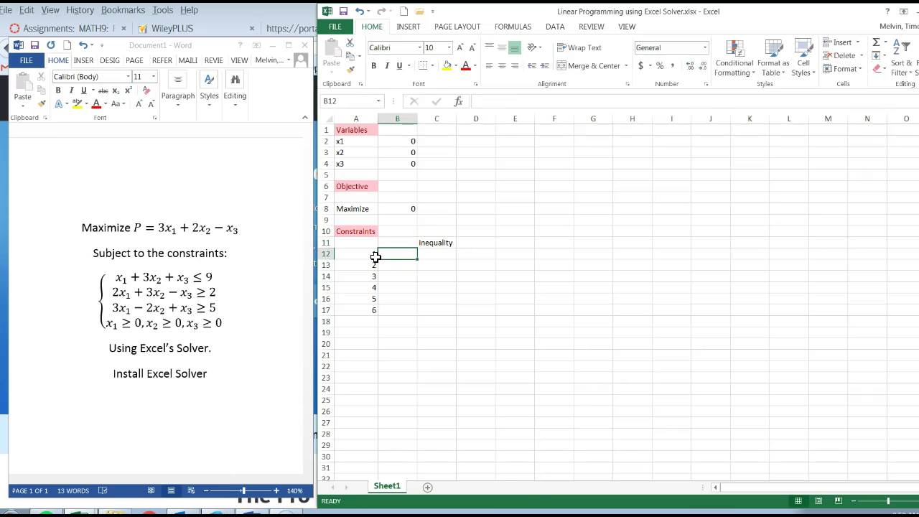
{"action": "type", "text": "="}
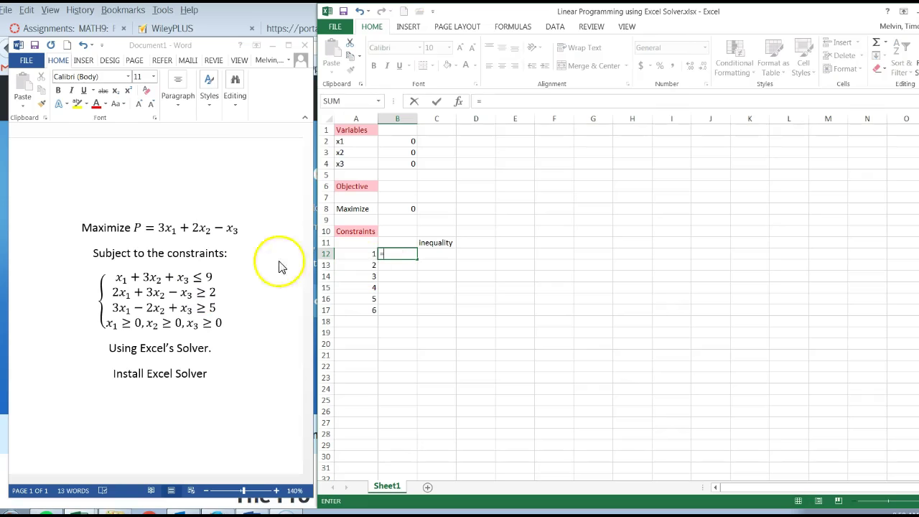
{"action": "left_click", "coordinate": [410, 141]}
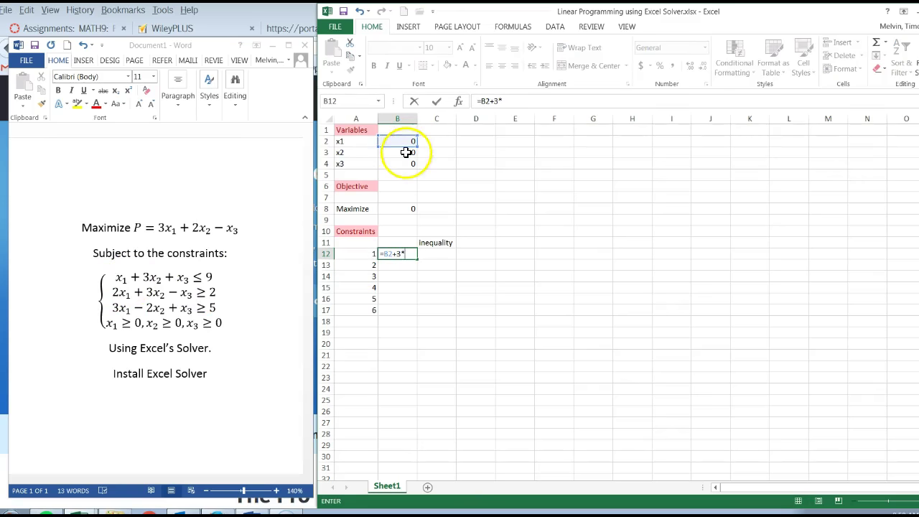
{"action": "left_click", "coordinate": [406, 152]}
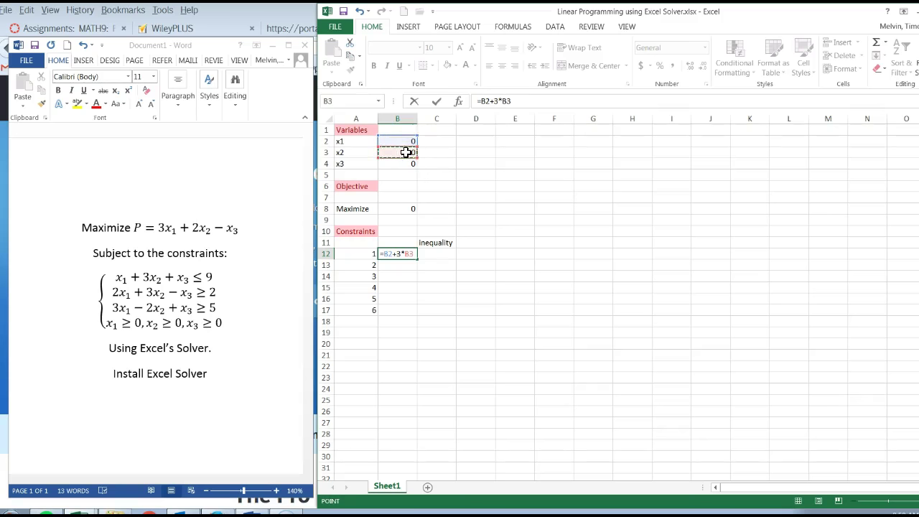
{"action": "left_click", "coordinate": [405, 165]}
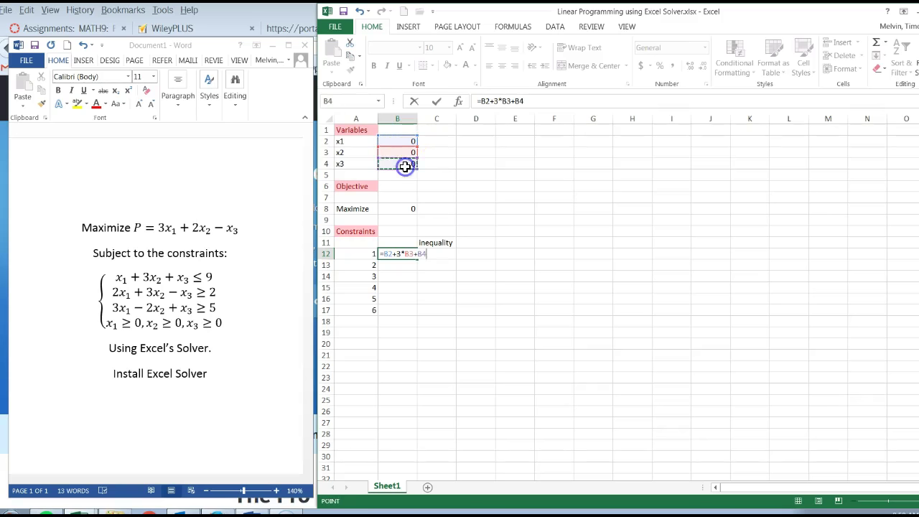
{"action": "key", "text": "Return"}
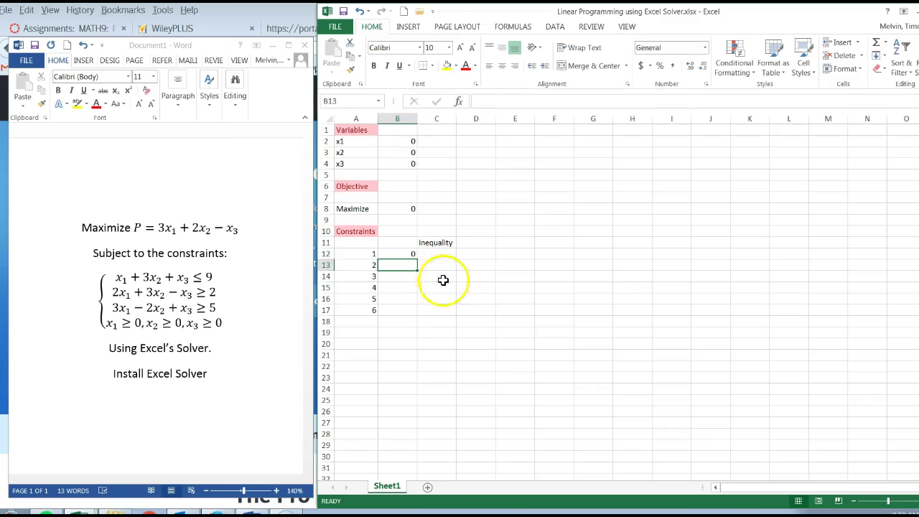
- Put <= in C12, right-hand side 9 in D12, and the heading 'RHS' in D11
{"action": "left_click", "coordinate": [437, 253]}
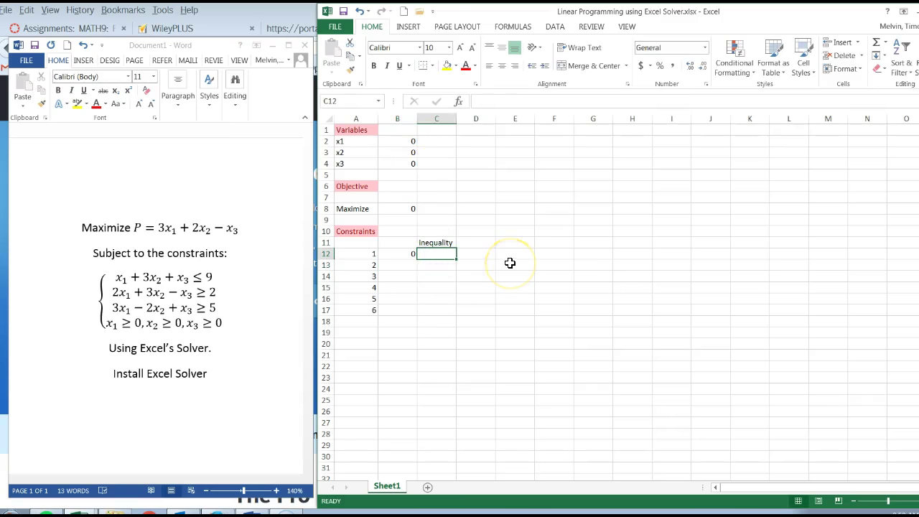
{"action": "type", "text": "<"}
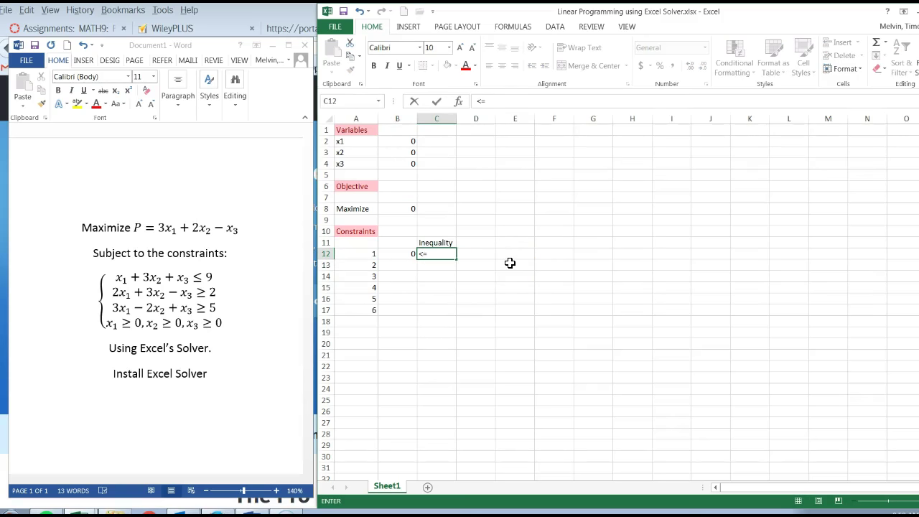
{"action": "type", "text": "="}
{"action": "left_click", "coordinate": [487, 259]}
{"action": "type", "text": "9"}
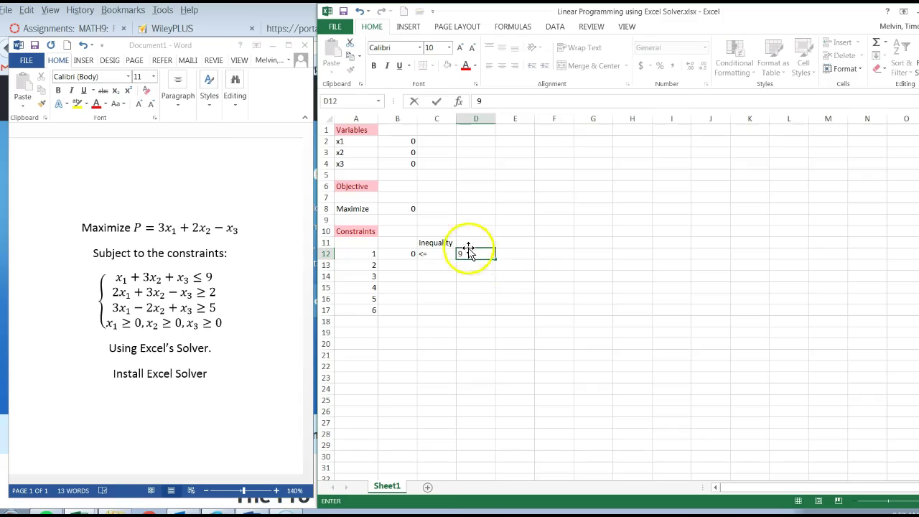
{"action": "left_click", "coordinate": [466, 245]}
{"action": "type", "text": "RH"}
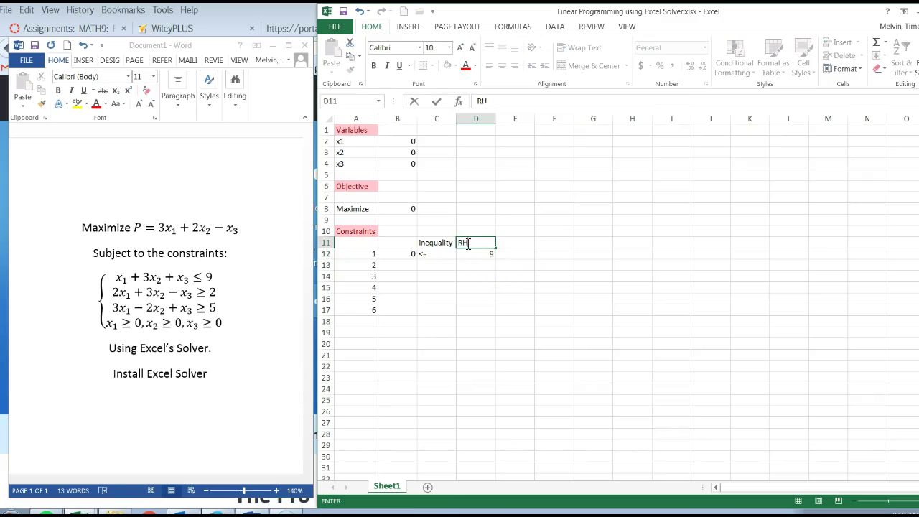
{"action": "type", "text": "S"}
{"action": "key", "text": "Return"}
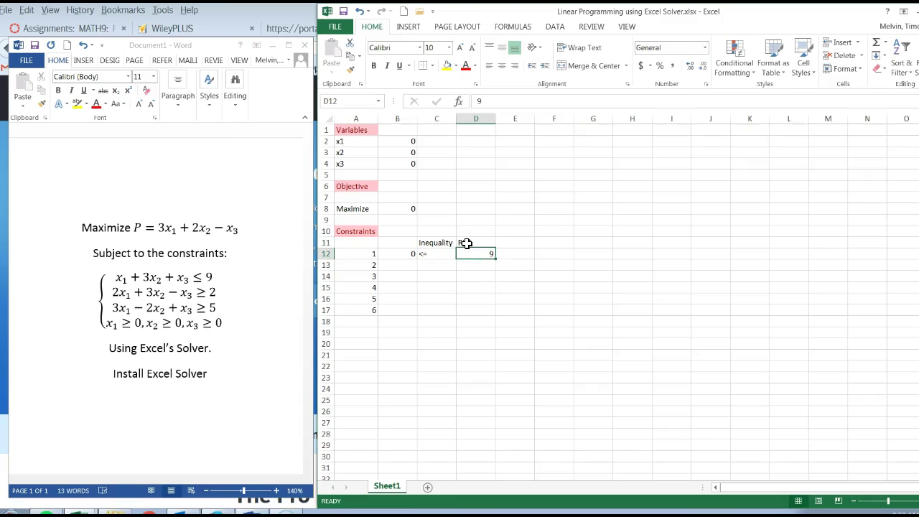
{"action": "left_click", "coordinate": [392, 265]}
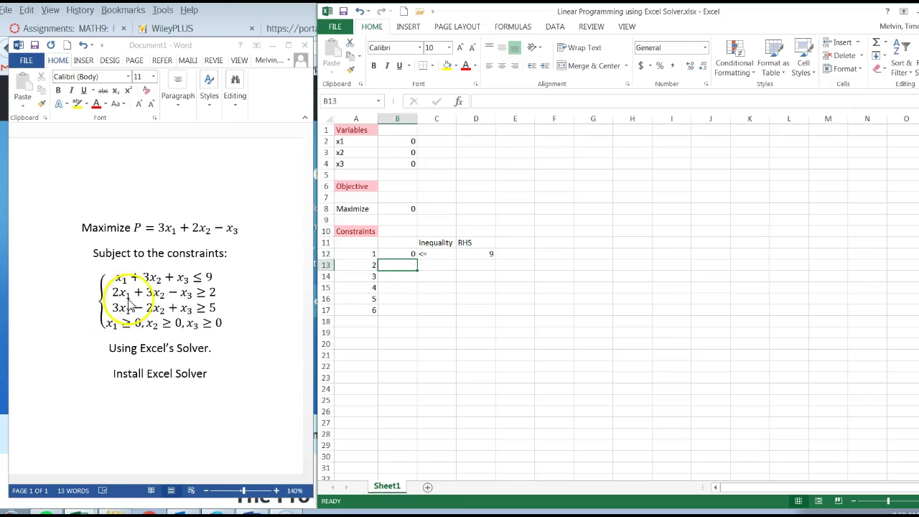
- Enter constraint 2's formula =2*B2+3*B3-B4 in B13
{"action": "type", "text": "="}
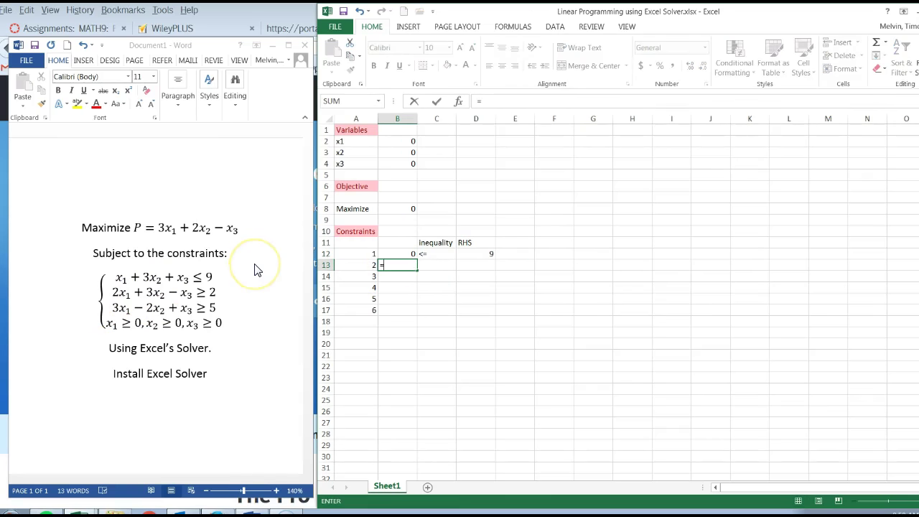
{"action": "left_click", "coordinate": [284, 266]}
{"action": "type", "text": "2*"}
{"action": "left_click", "coordinate": [398, 142]}
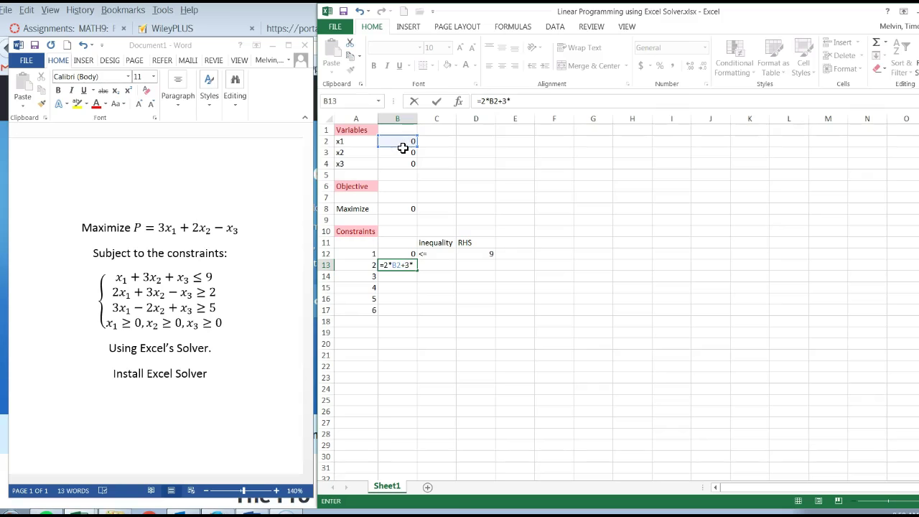
{"action": "type", "text": "+3*"}
{"action": "left_click", "coordinate": [398, 156]}
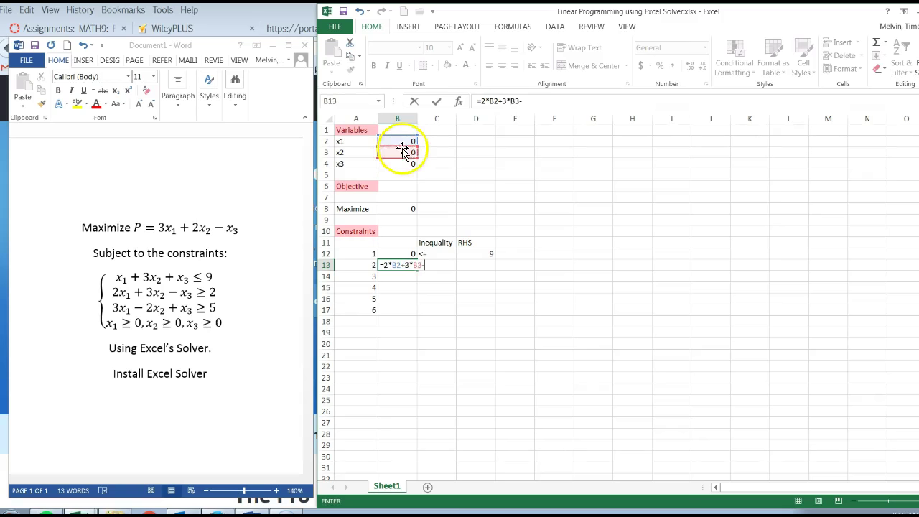
{"action": "type", "text": "-"}
{"action": "left_click", "coordinate": [395, 164]}
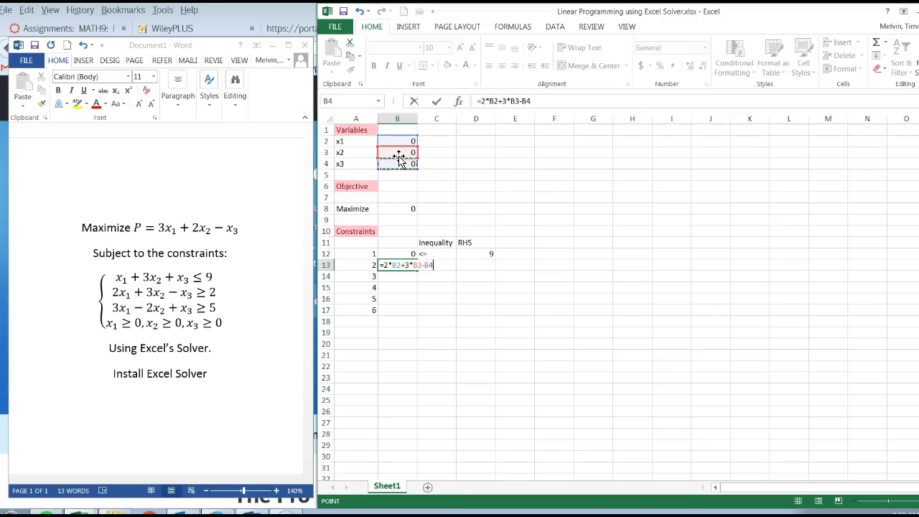
{"action": "key", "text": "Return"}
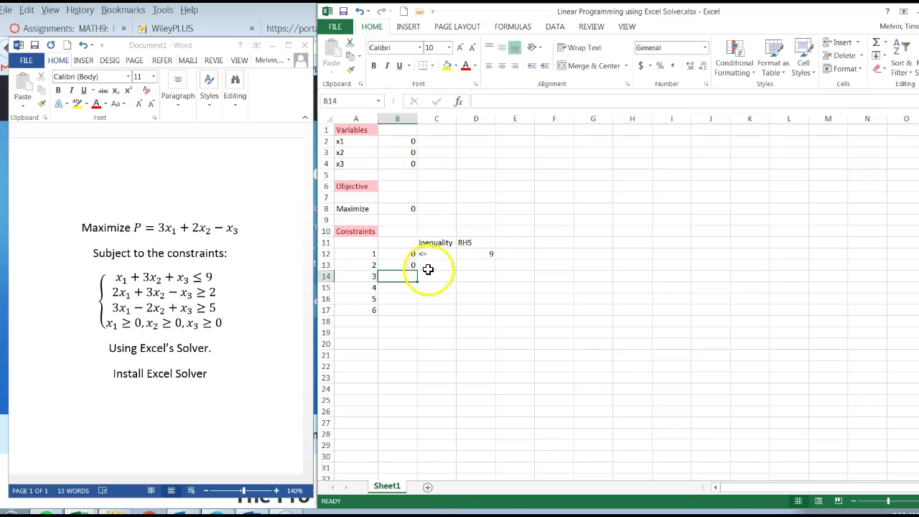
- Set constraint 2's inequality to >= in C13 with right-hand side 2
{"action": "left_click", "coordinate": [428, 268]}
{"action": "type", "text": ">="}
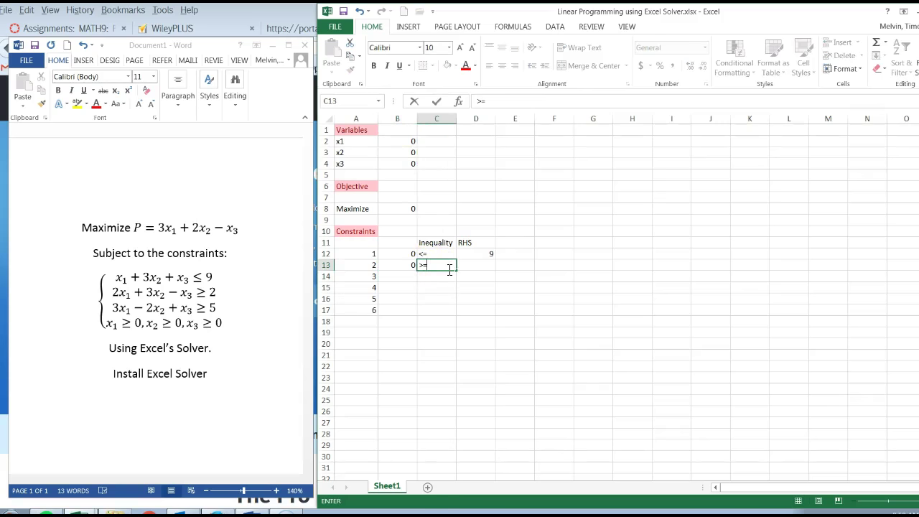
{"action": "key", "text": "Tab"}
{"action": "type", "text": "2"}
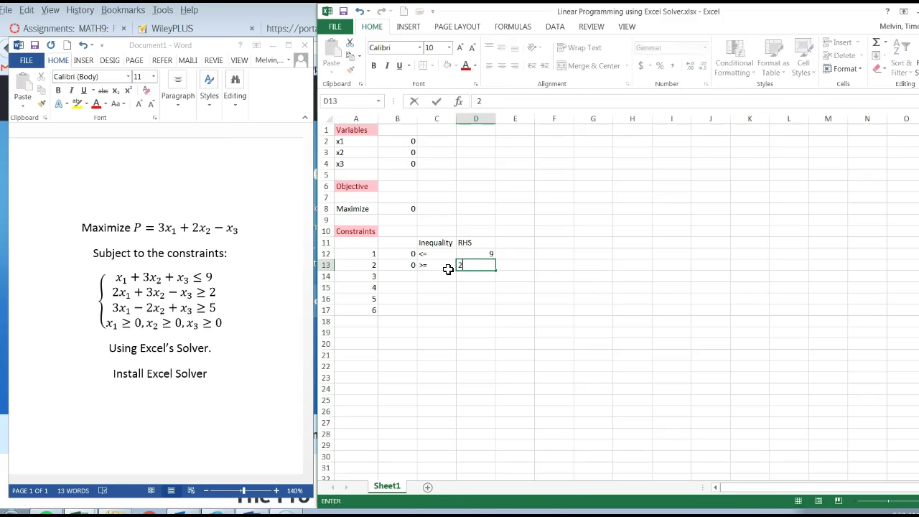
{"action": "left_click", "coordinate": [425, 279]}
- Enter constraint 3's formula =3*B2-2*B3+B4 in B14
{"action": "left_click", "coordinate": [391, 278]}
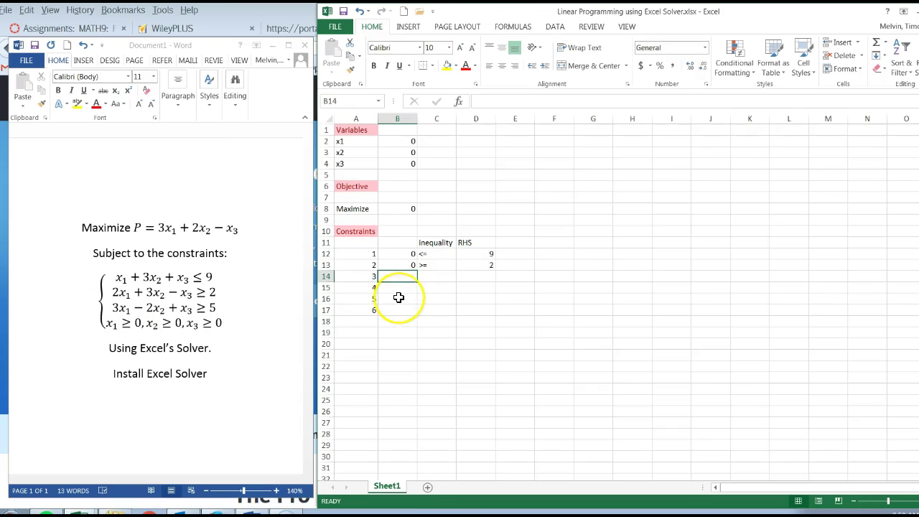
{"action": "type", "text": "=3*"}
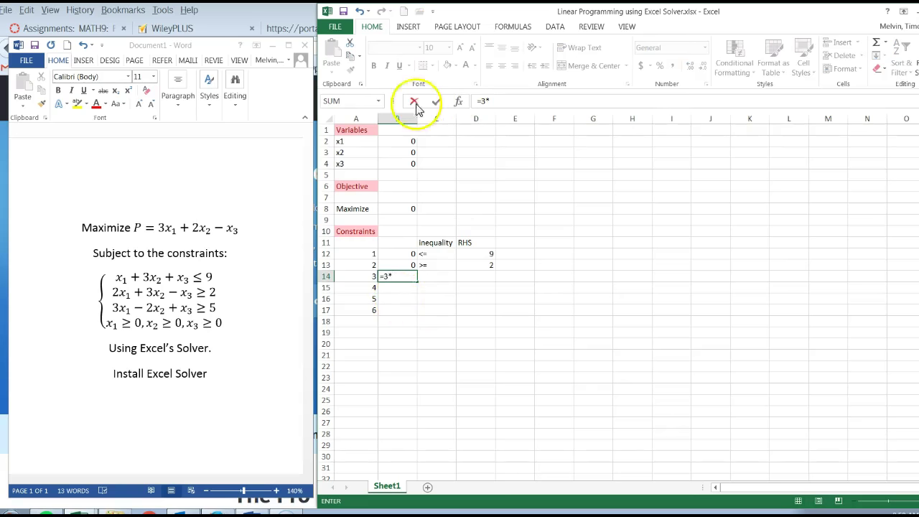
{"action": "left_click", "coordinate": [401, 141]}
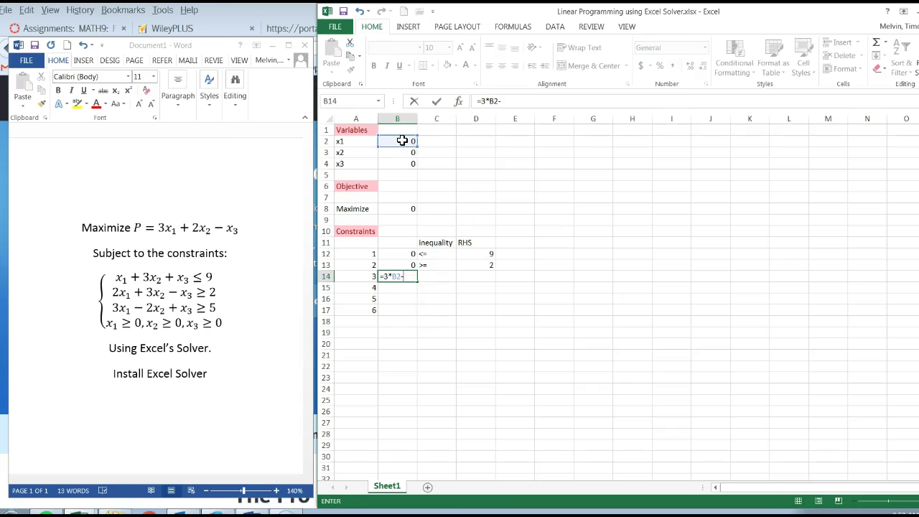
{"action": "left_click", "coordinate": [398, 155]}
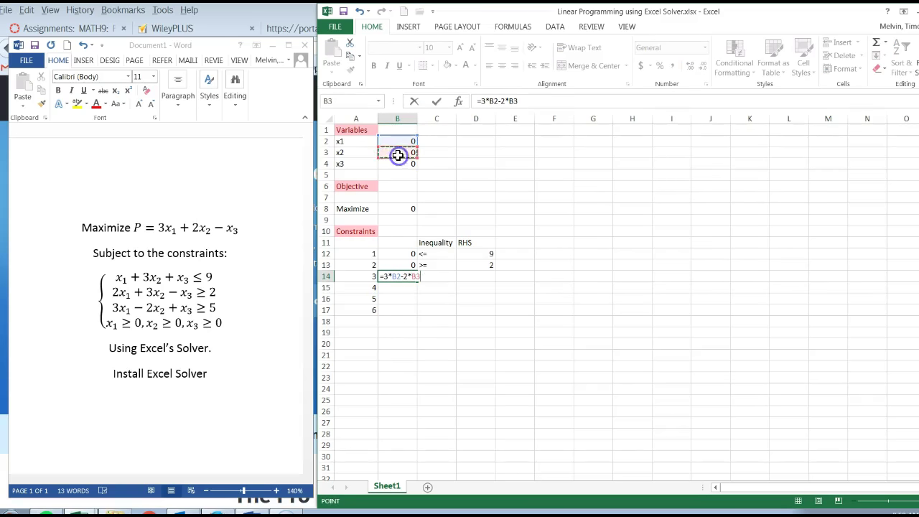
{"action": "type", "text": "+"}
{"action": "left_click", "coordinate": [396, 163]}
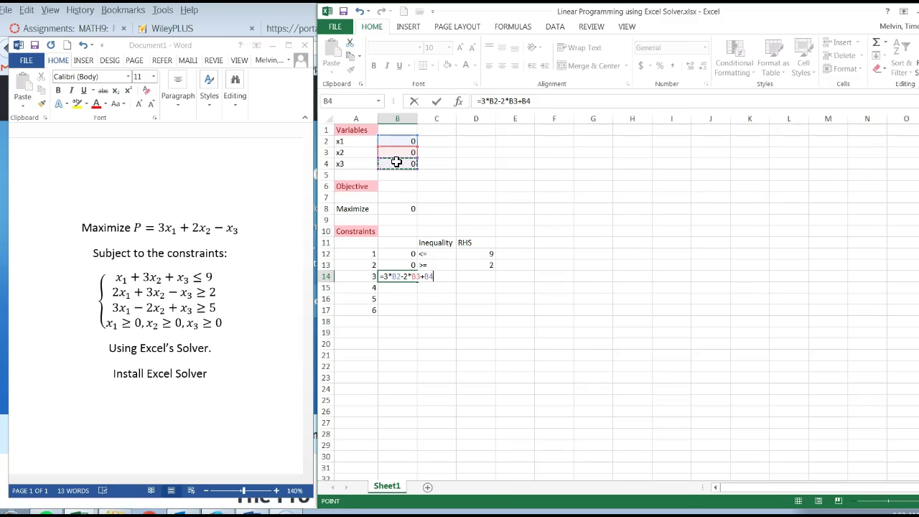
{"action": "key", "text": "Return"}
- Set constraint 3's inequality to >= in C14 with right-hand side 5
{"action": "key", "text": "Up"}
{"action": "key", "text": "Right"}
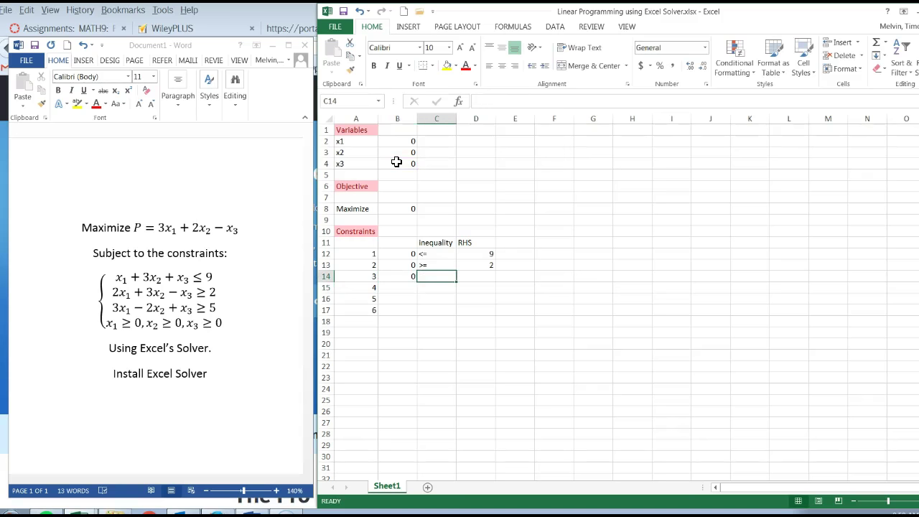
{"action": "type", "text": ">="}
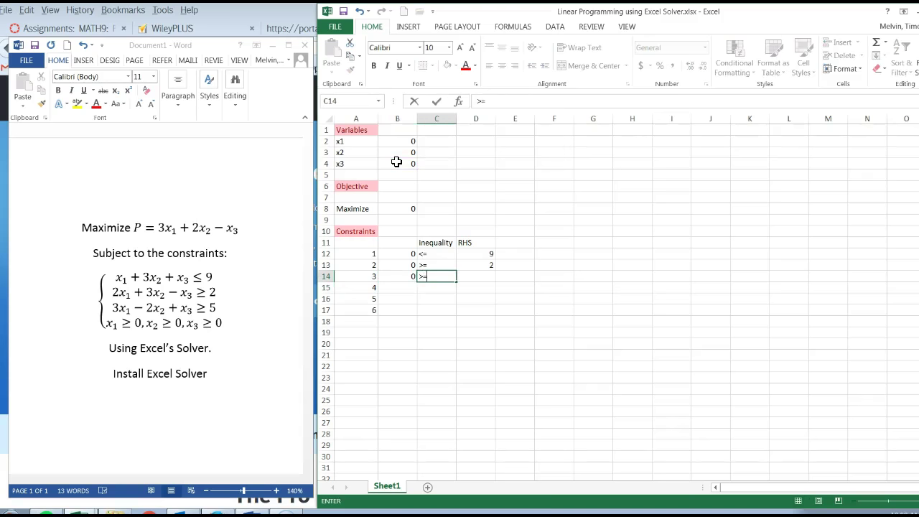
{"action": "key", "text": "Right"}
{"action": "type", "text": "5"}
{"action": "key", "text": "Return"}
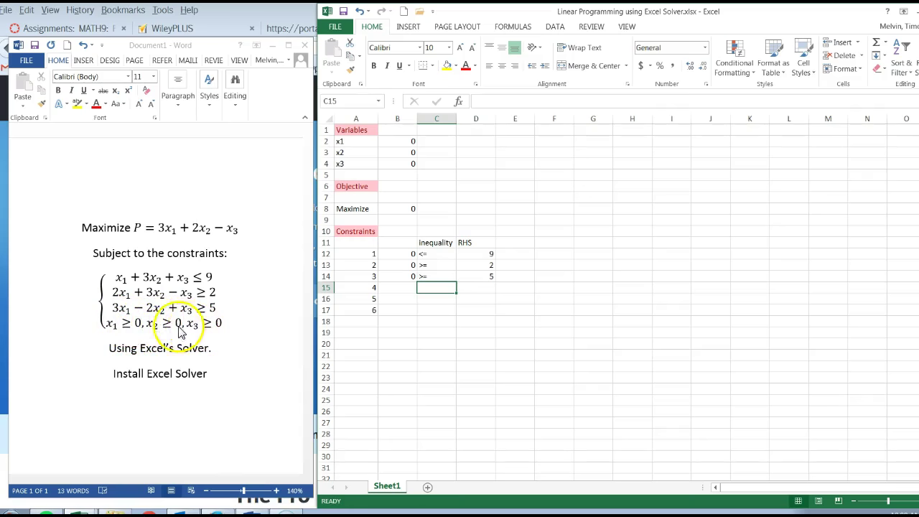
- Fill constraint 4 so B15 is =B2 with >= and a right-hand side of 0
{"action": "left_click", "coordinate": [394, 289]}
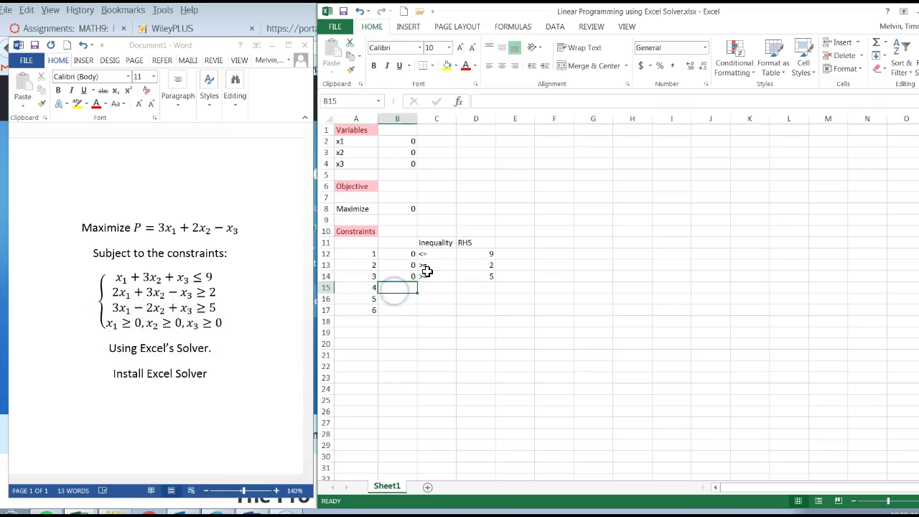
{"action": "type", "text": "="}
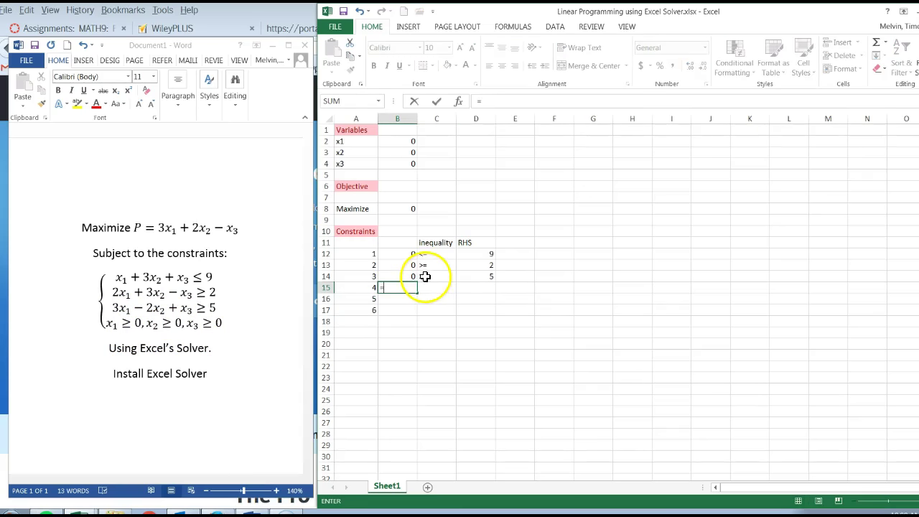
{"action": "left_click", "coordinate": [408, 140]}
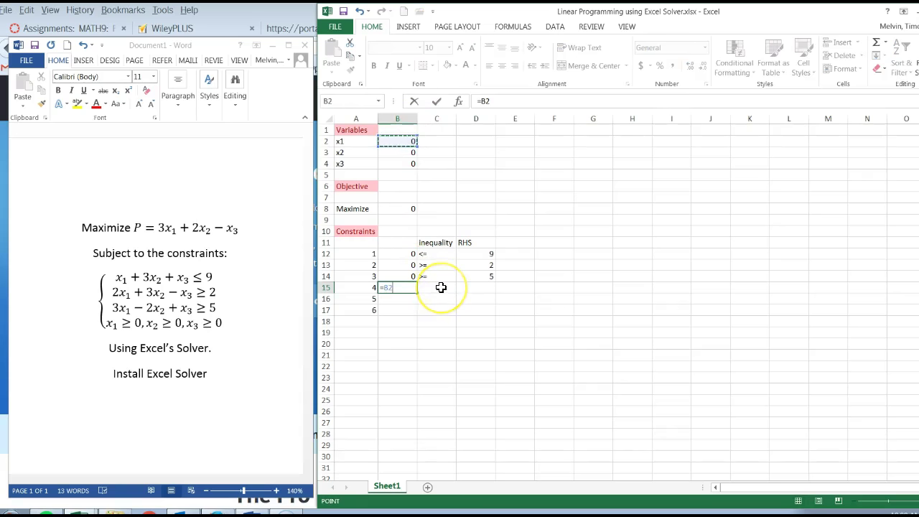
{"action": "key", "text": "Return"}
{"action": "left_click", "coordinate": [438, 287]}
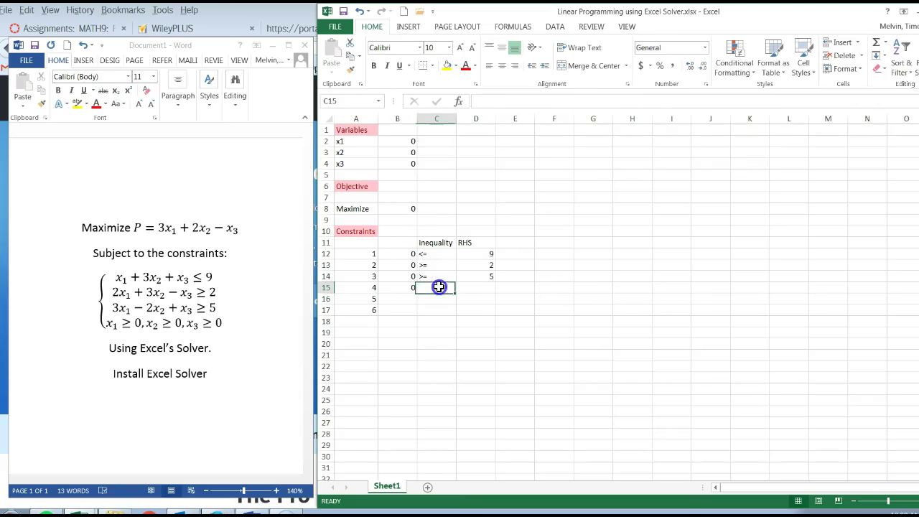
{"action": "type", "text": ">="}
{"action": "key", "text": "Tab"}
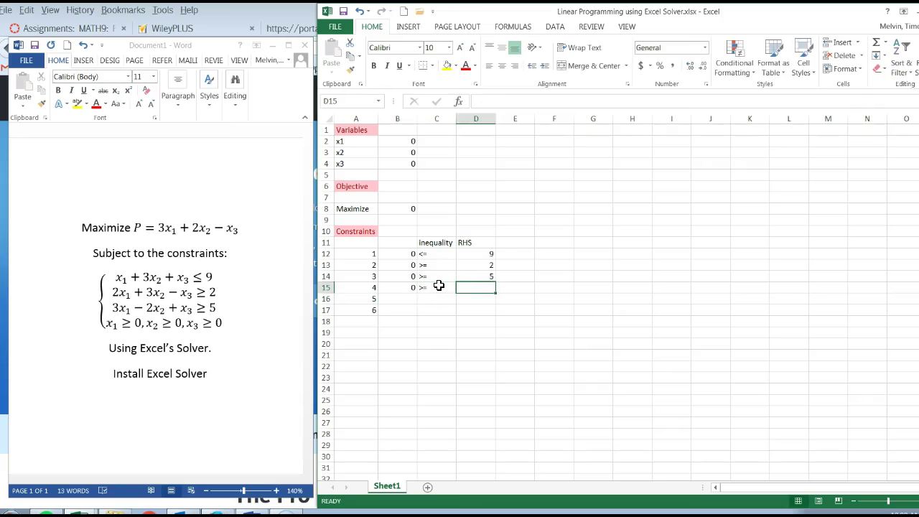
{"action": "type", "text": "0"}
- Fill constraint 5 so B16 is =B3 with >= and a right-hand side of 0
{"action": "left_click", "coordinate": [396, 298]}
{"action": "type", "text": "-"}
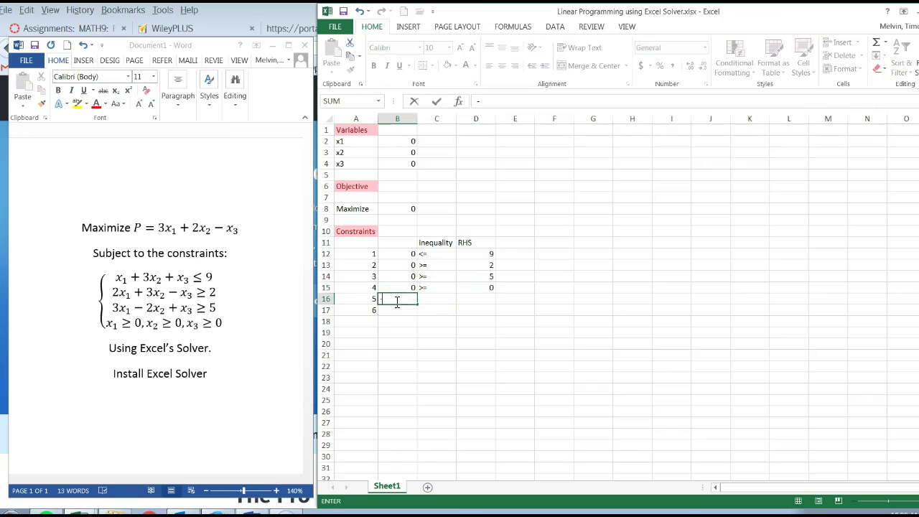
{"action": "left_click", "coordinate": [404, 153]}
{"action": "key", "text": "Return"}
{"action": "left_click", "coordinate": [434, 298]}
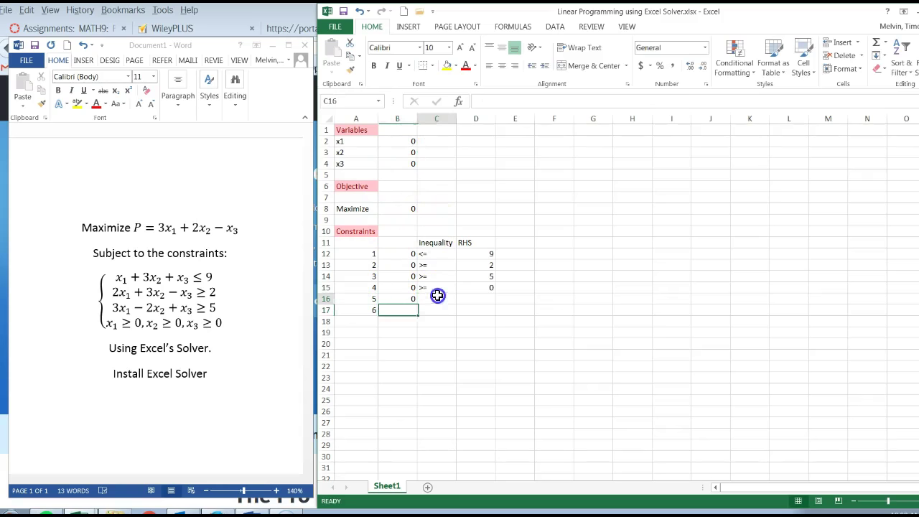
{"action": "type", "text": ">="}
{"action": "key", "text": "Tab"}
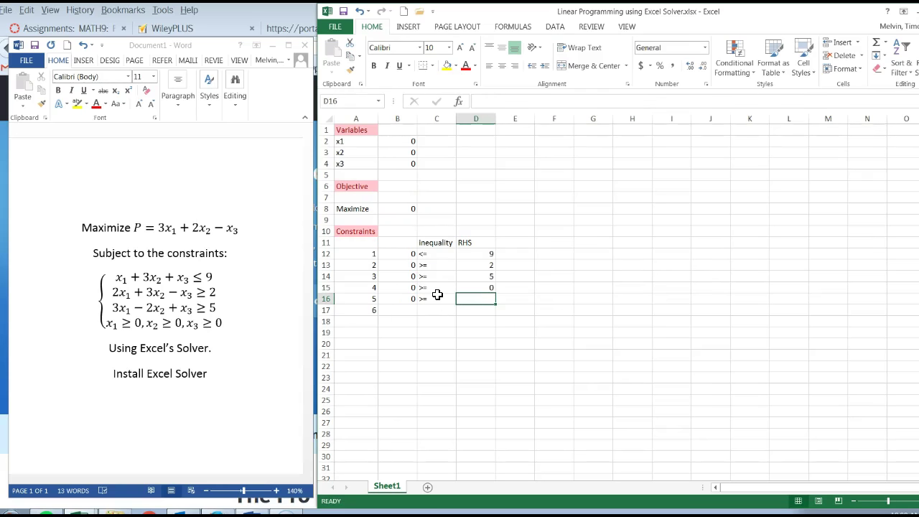
{"action": "type", "text": "0"}
{"action": "key", "text": "Return"}
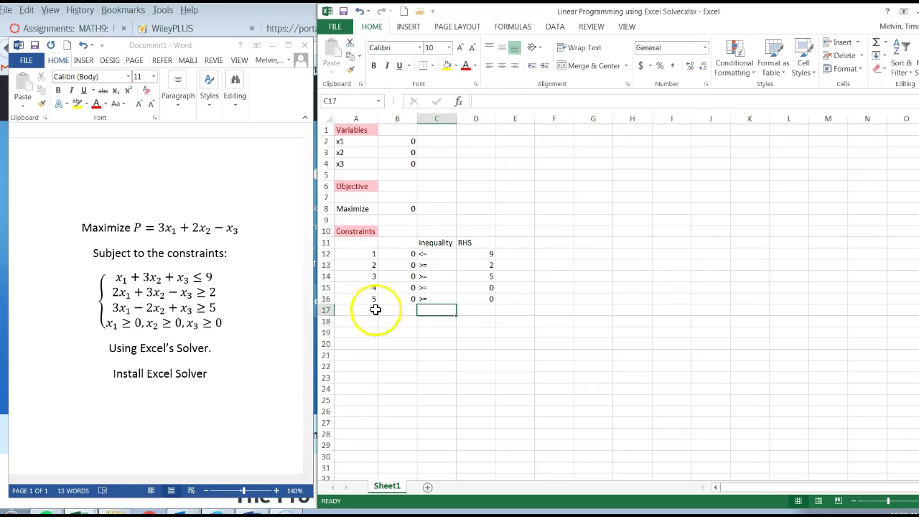
- Fill constraint 6 so B17 is =B4 with >= and a right-hand side of 0
{"action": "left_click", "coordinate": [389, 310]}
{"action": "type", "text": "x"}
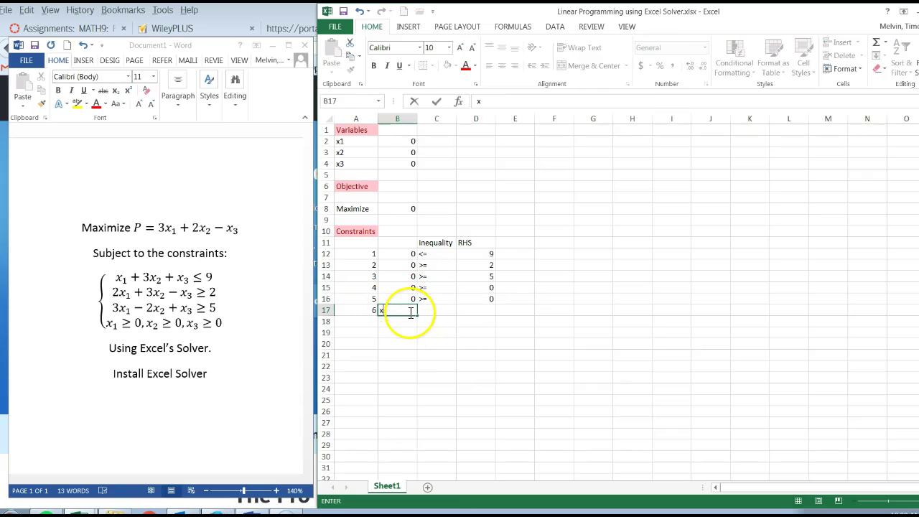
{"action": "type", "text": "="}
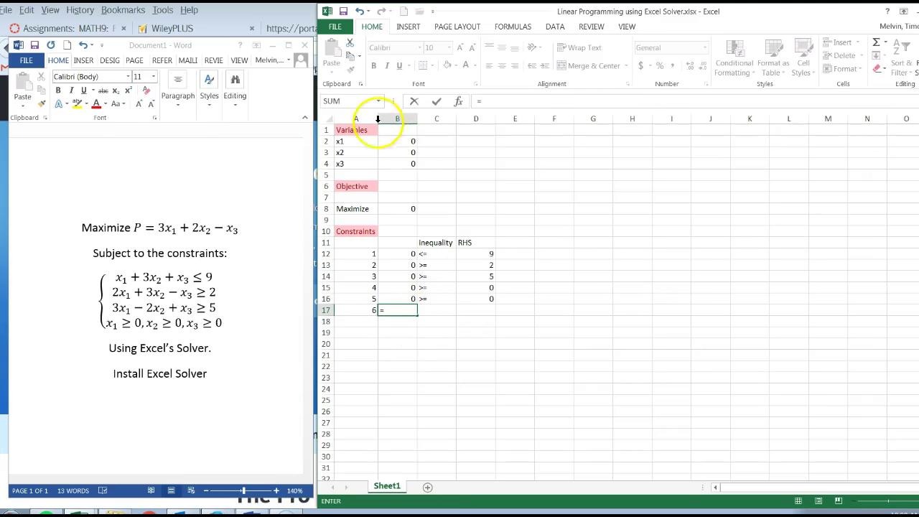
{"action": "left_click", "coordinate": [394, 165]}
{"action": "key", "text": "Return"}
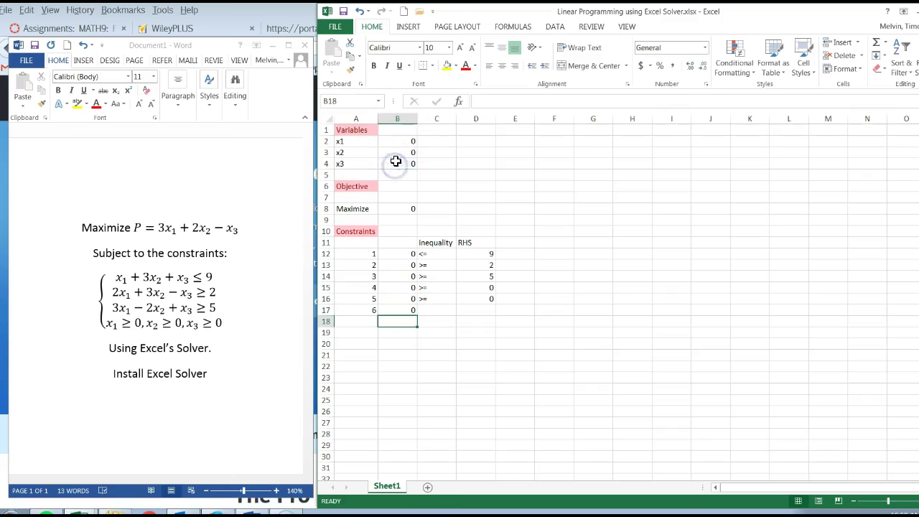
{"action": "left_click", "coordinate": [441, 308]}
{"action": "type", "text": ">="}
{"action": "key", "text": "Tab"}
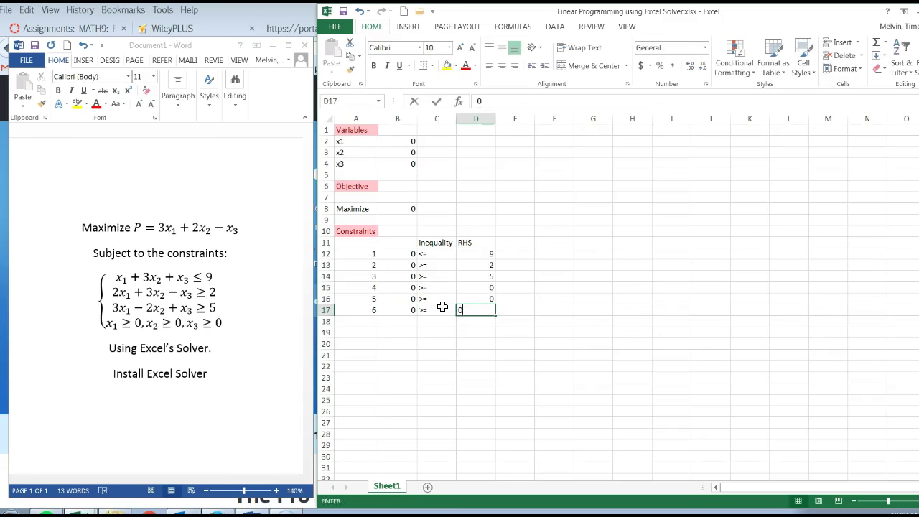
{"action": "key", "text": "Return"}
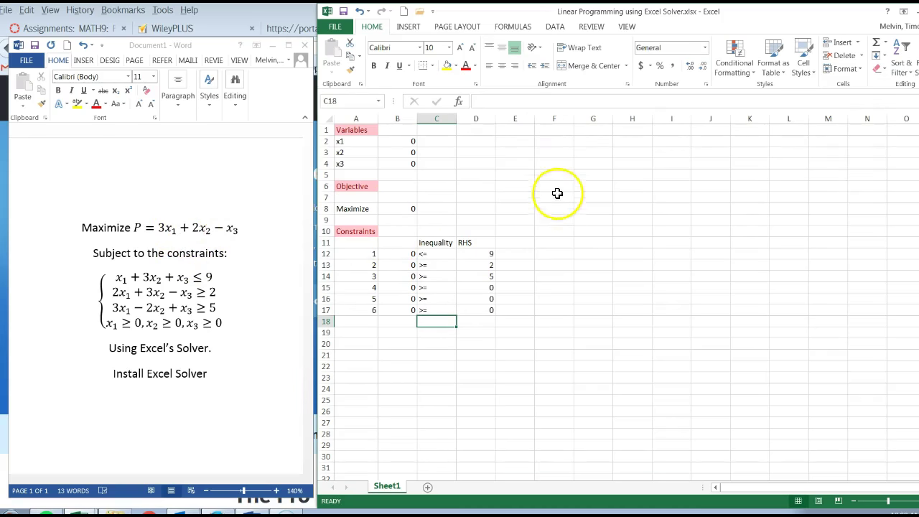
- Launch Solver from the Data tab and dismiss the objective-cell warning
{"action": "left_click", "coordinate": [555, 27]}
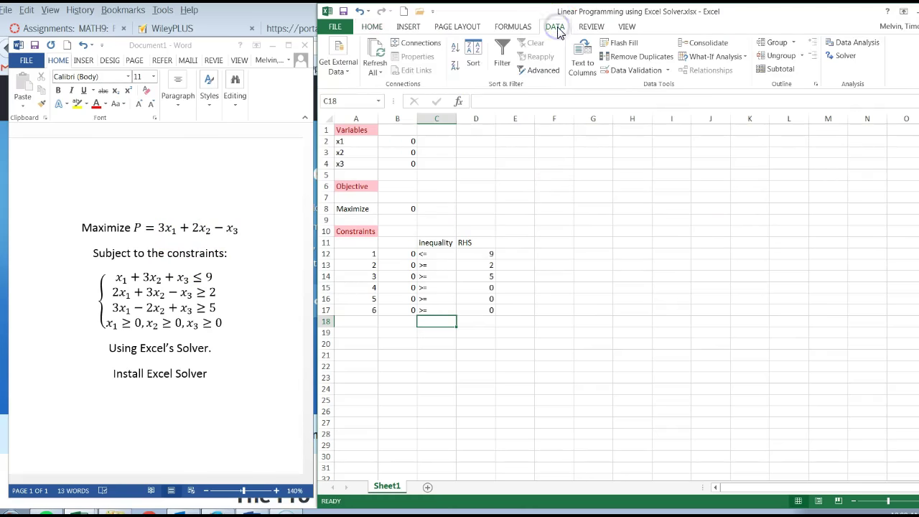
{"action": "left_click", "coordinate": [841, 60]}
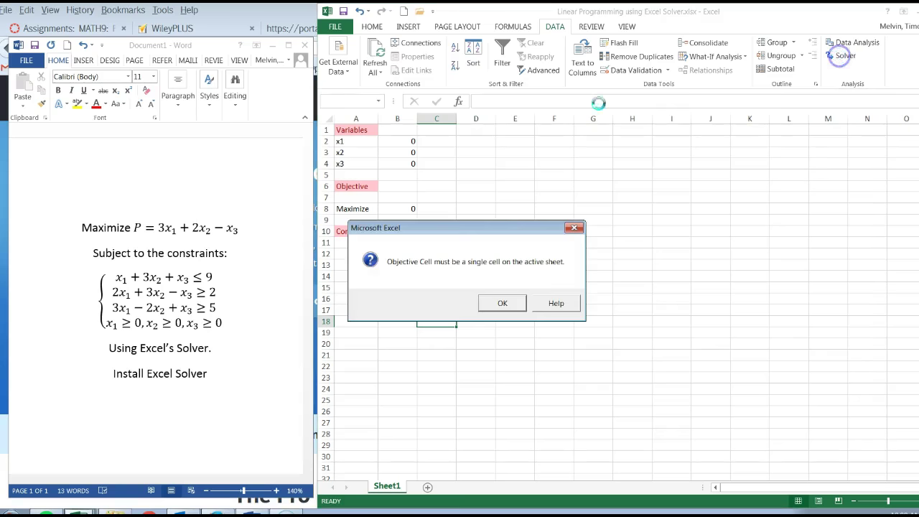
{"action": "left_click", "coordinate": [516, 302]}
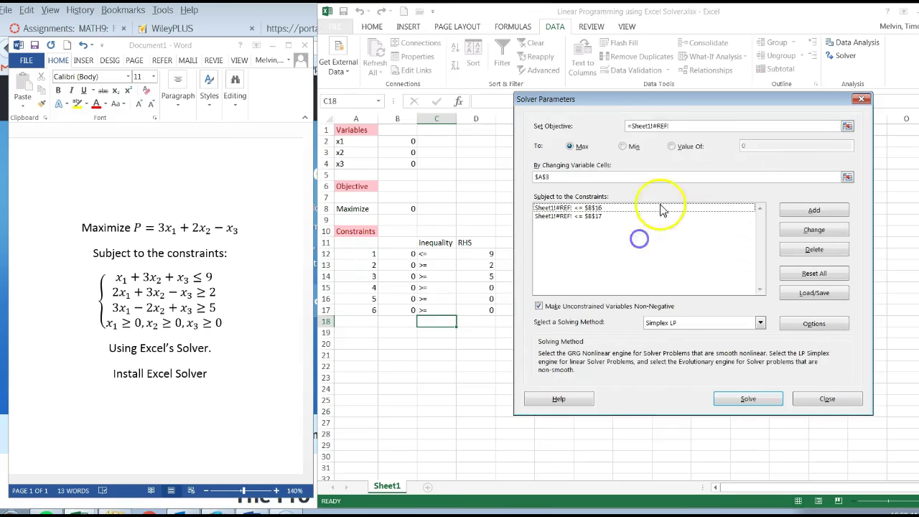
- Reset all of Solver's previous settings
{"action": "left_click", "coordinate": [818, 277]}
{"action": "left_click", "coordinate": [476, 304]}
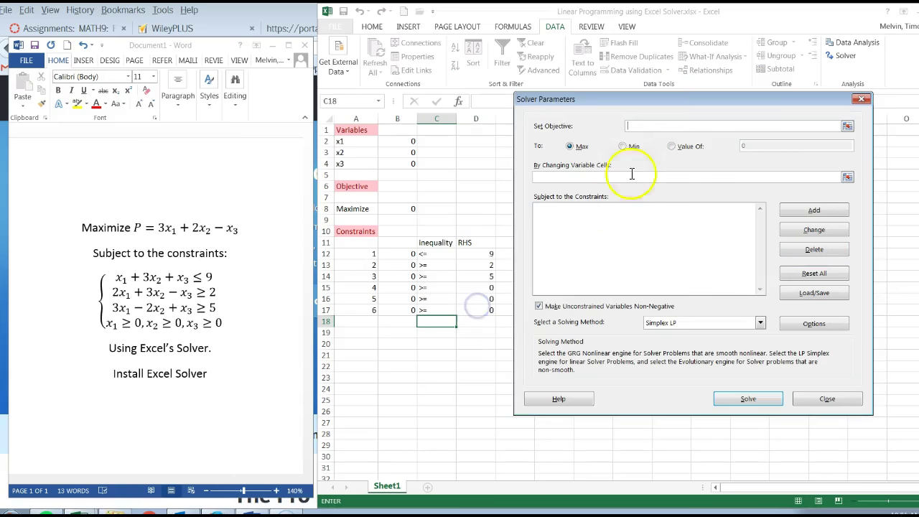
{"action": "left_click_drag", "start_coordinate": [595, 98], "coordinate": [622, 106]}
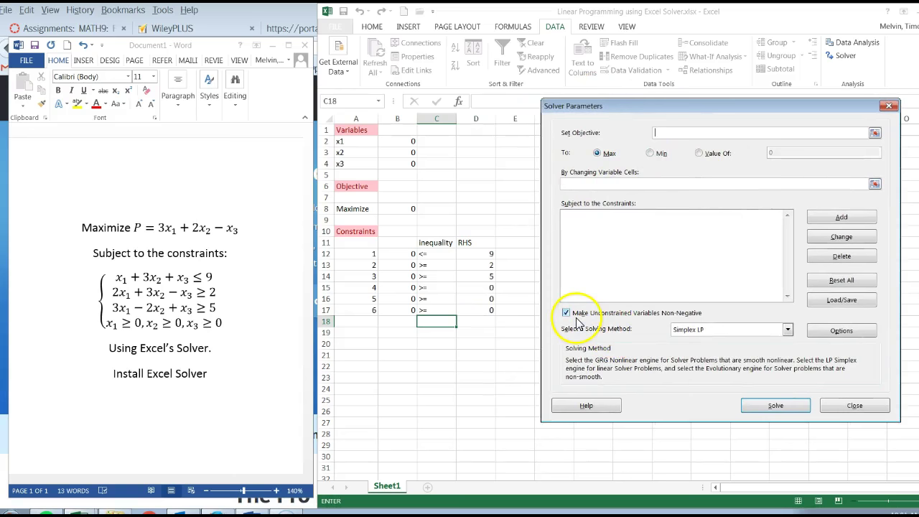
- Set Solver to maximise B8 by changing variable cells B2:B4
{"action": "left_click", "coordinate": [396, 208]}
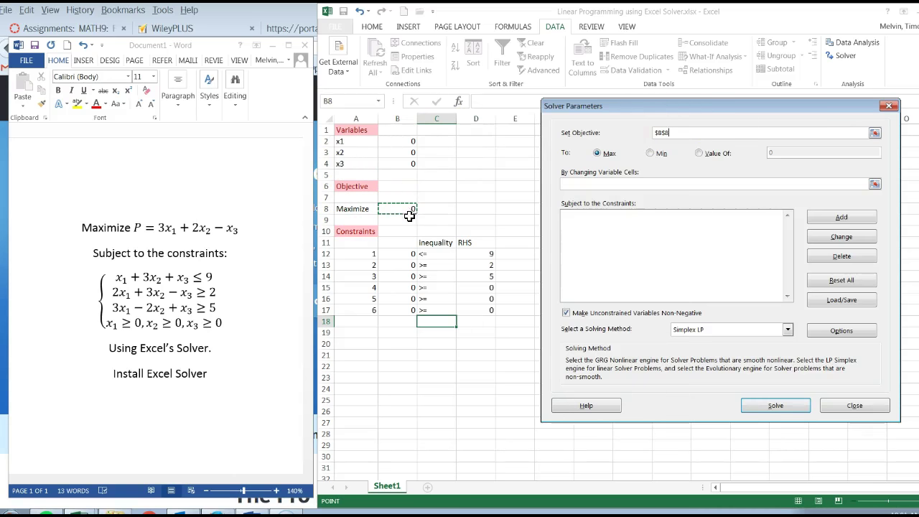
{"action": "left_click", "coordinate": [658, 134]}
{"action": "left_click", "coordinate": [598, 153]}
{"action": "left_click", "coordinate": [567, 184]}
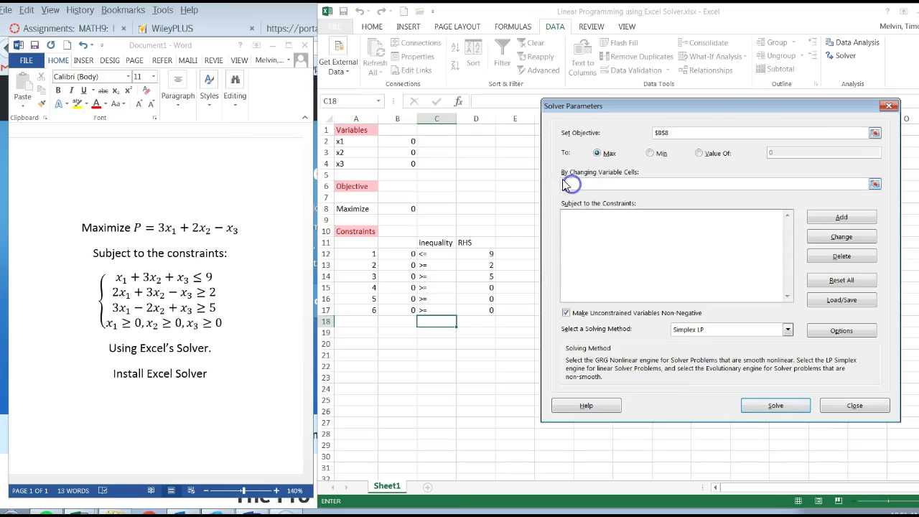
{"action": "left_click_drag", "start_coordinate": [396, 140], "coordinate": [399, 160]}
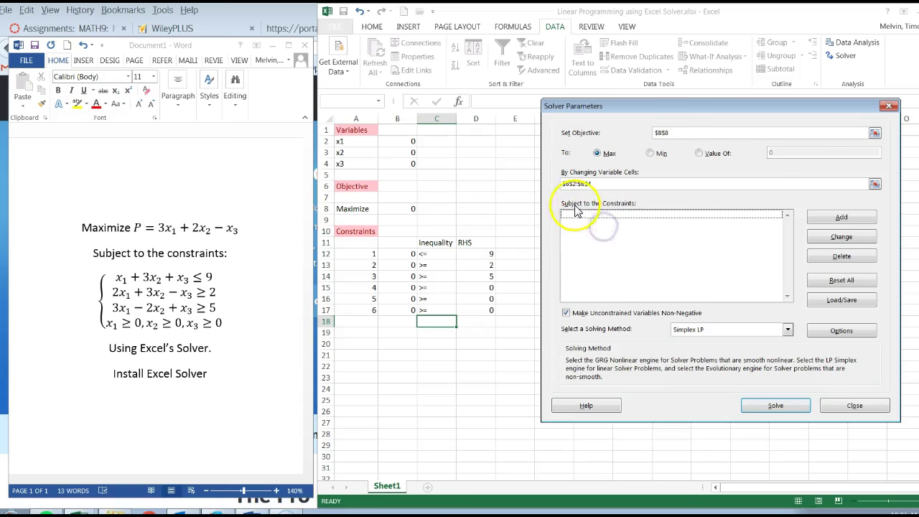
{"action": "left_click", "coordinate": [618, 215]}
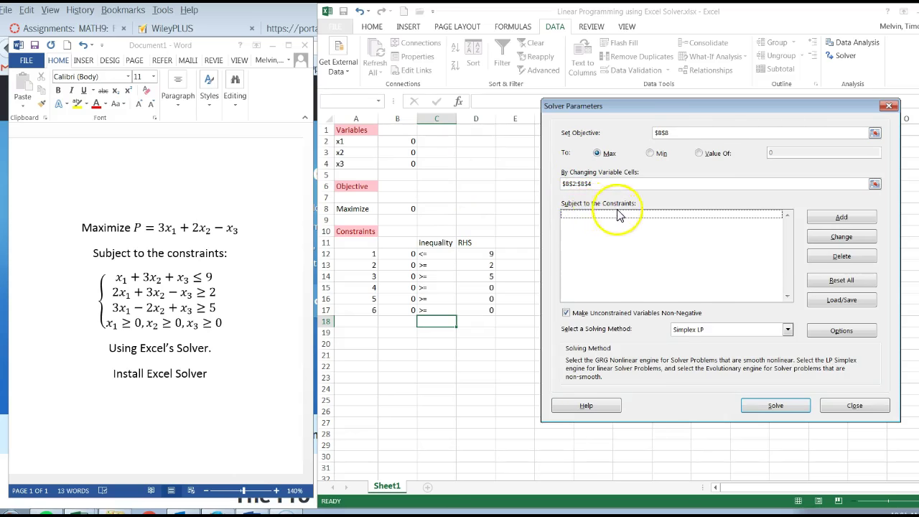
- Add Solver constraints $B$12 <= $D$12 and $B$13 >= $D$13
{"action": "left_click", "coordinate": [840, 218]}
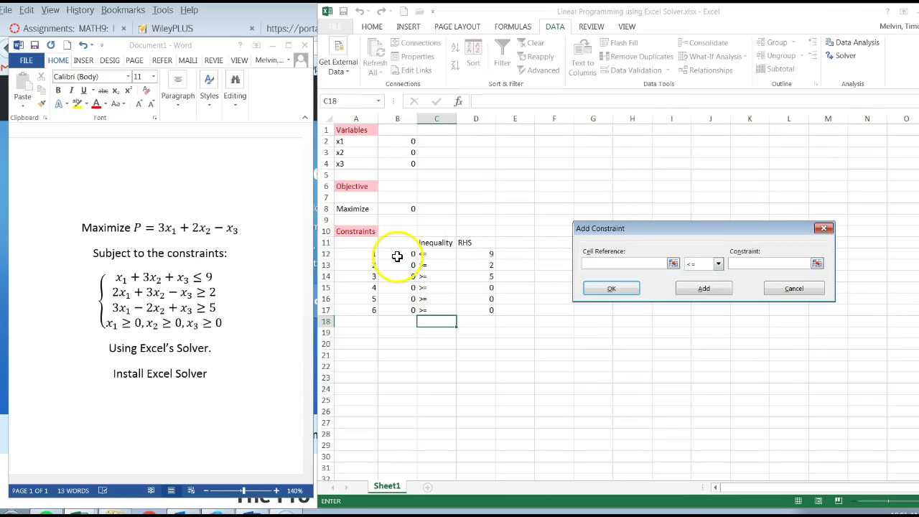
{"action": "left_click", "coordinate": [396, 255]}
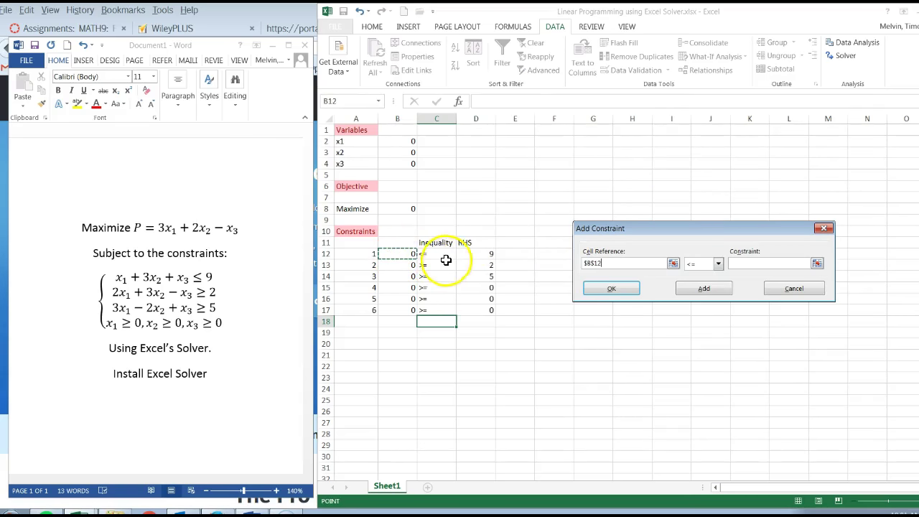
{"action": "left_click", "coordinate": [746, 264]}
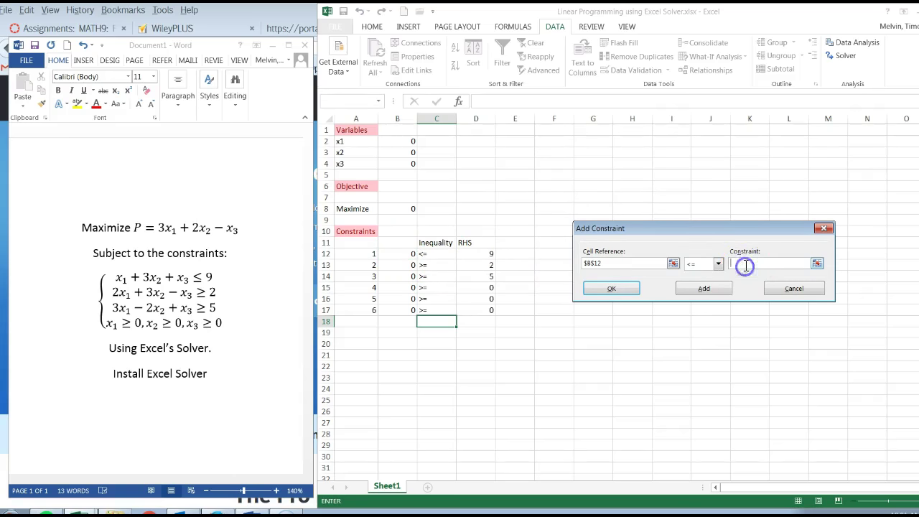
{"action": "left_click", "coordinate": [482, 255]}
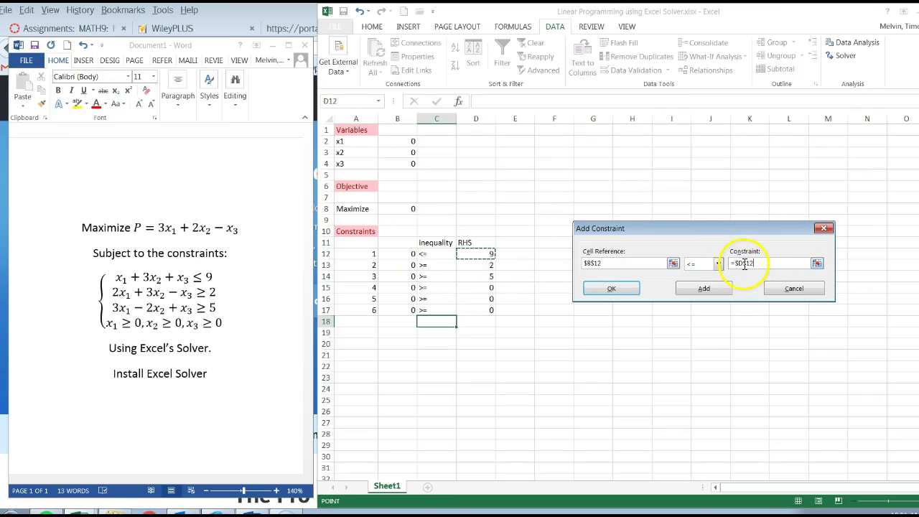
{"action": "left_click", "coordinate": [688, 291]}
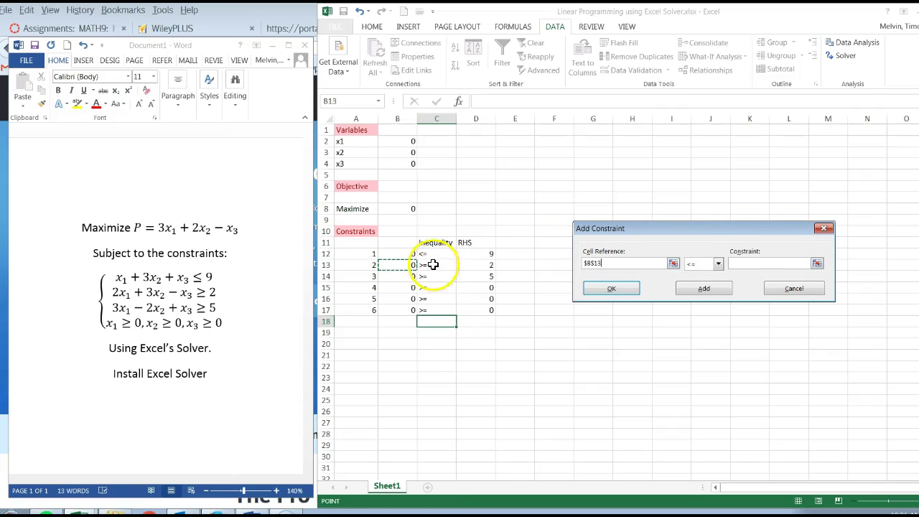
{"action": "left_click", "coordinate": [710, 264]}
{"action": "left_click", "coordinate": [704, 293]}
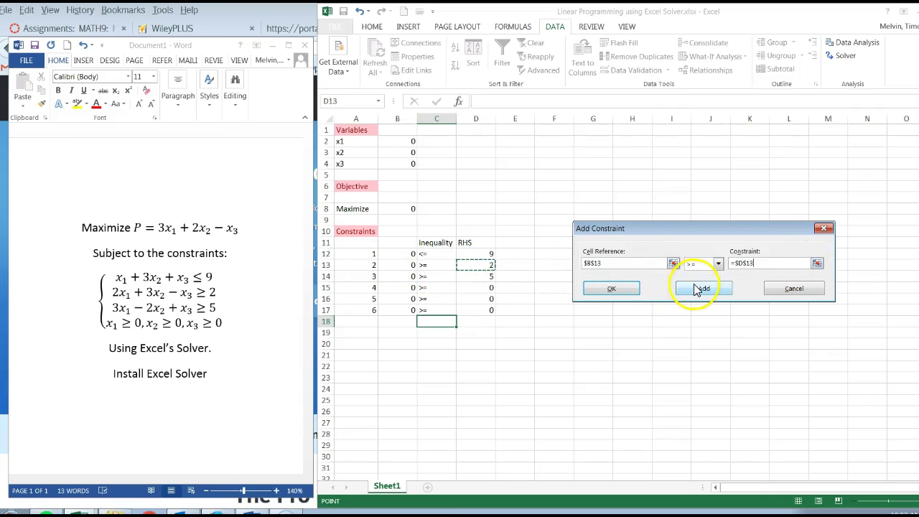
{"action": "left_click", "coordinate": [626, 289]}
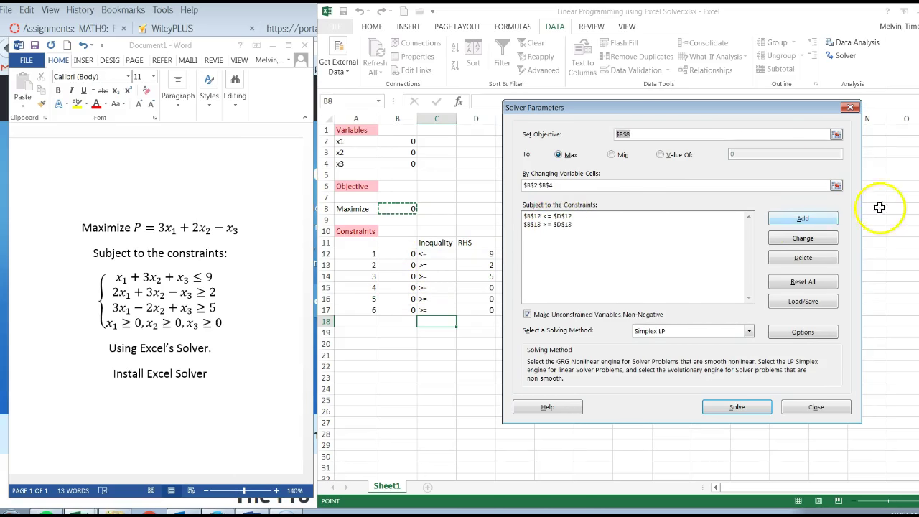
- Add the Solver constraint $B$14 >= $D$14
{"action": "left_click", "coordinate": [803, 219]}
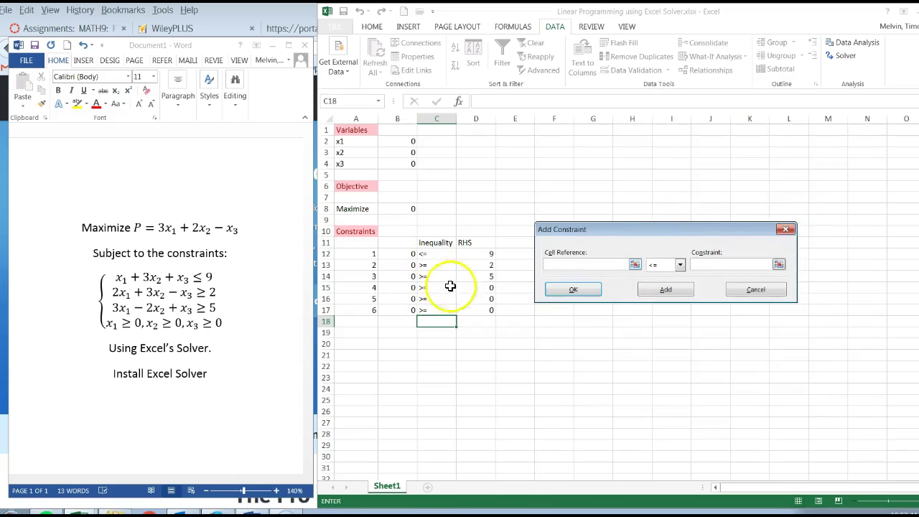
{"action": "left_click", "coordinate": [397, 276]}
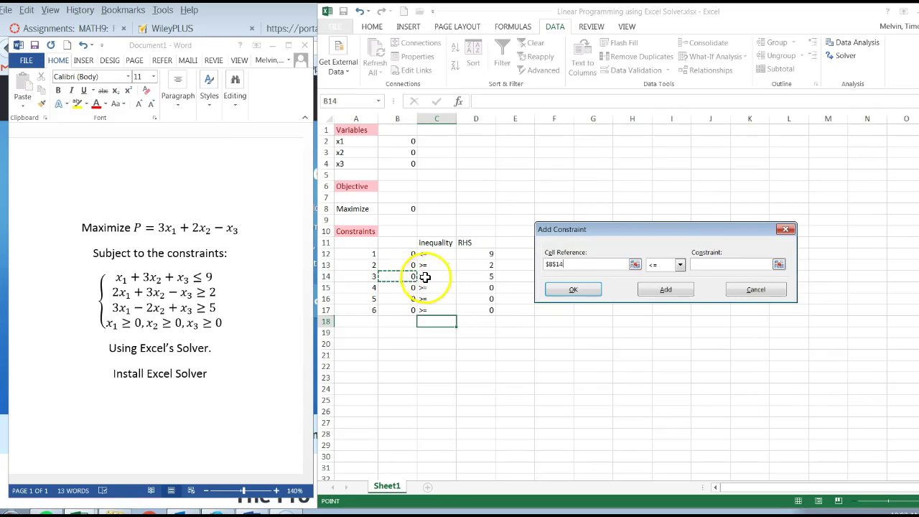
{"action": "left_click", "coordinate": [678, 265]}
{"action": "left_click", "coordinate": [659, 291]}
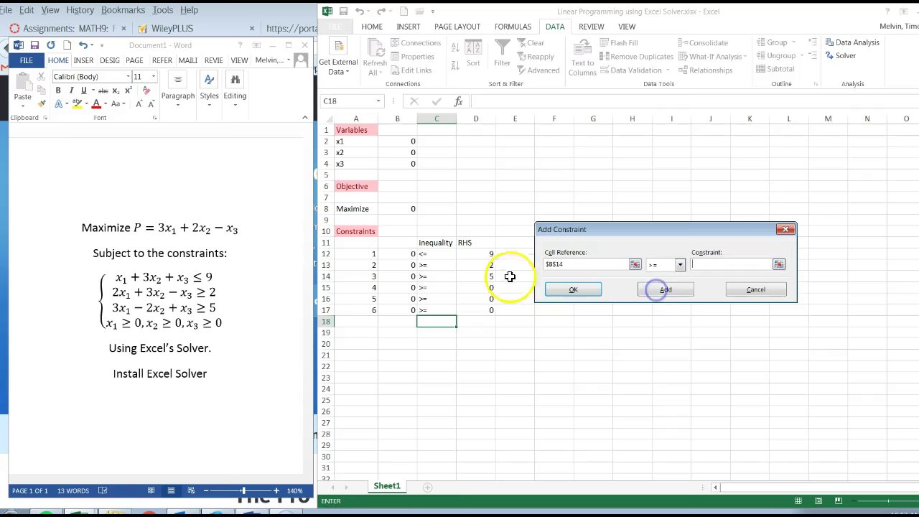
{"action": "left_click", "coordinate": [709, 264]}
{"action": "left_click", "coordinate": [475, 276]}
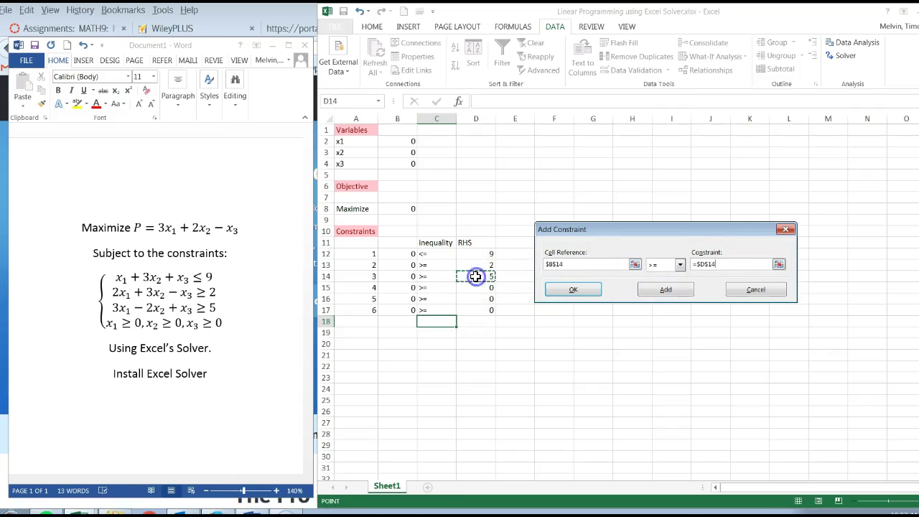
{"action": "left_click", "coordinate": [650, 289]}
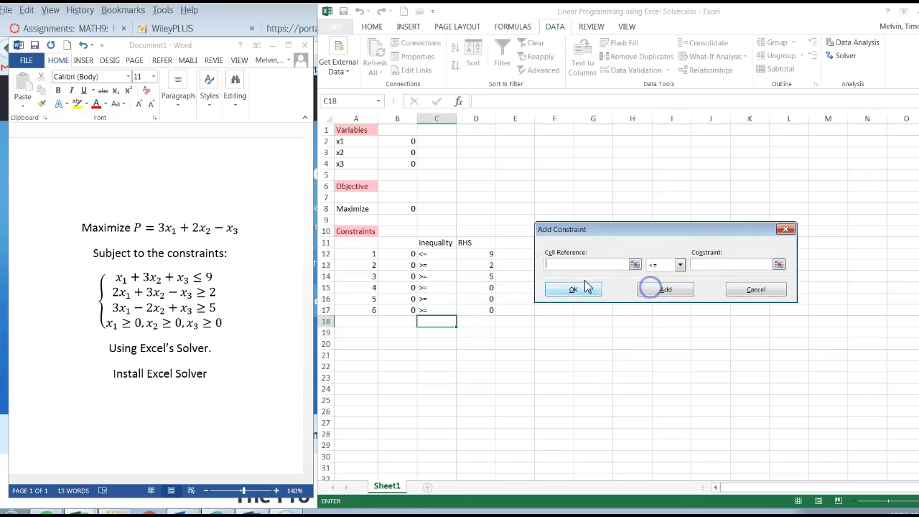
- Add the constraints $B$15 >= $D$15 and $B$16 >= 0
{"action": "left_click", "coordinate": [397, 290]}
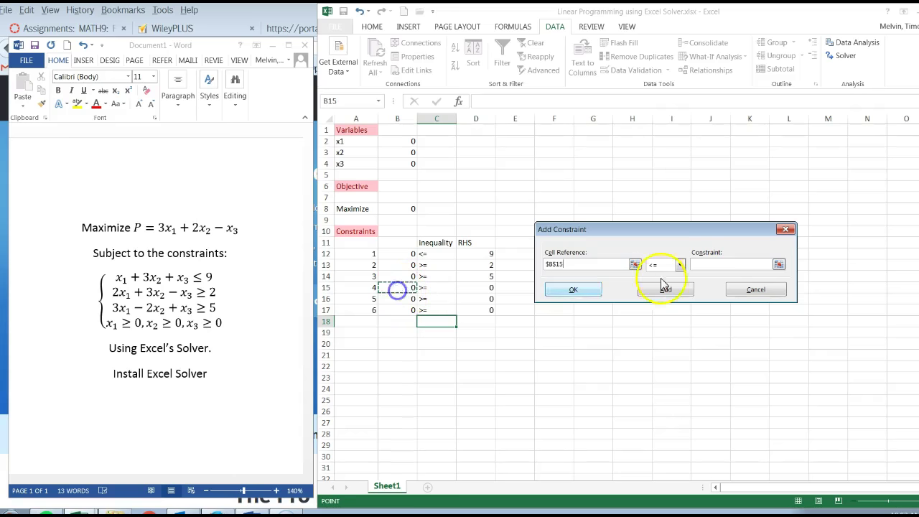
{"action": "left_click", "coordinate": [679, 264]}
{"action": "left_click", "coordinate": [656, 289]}
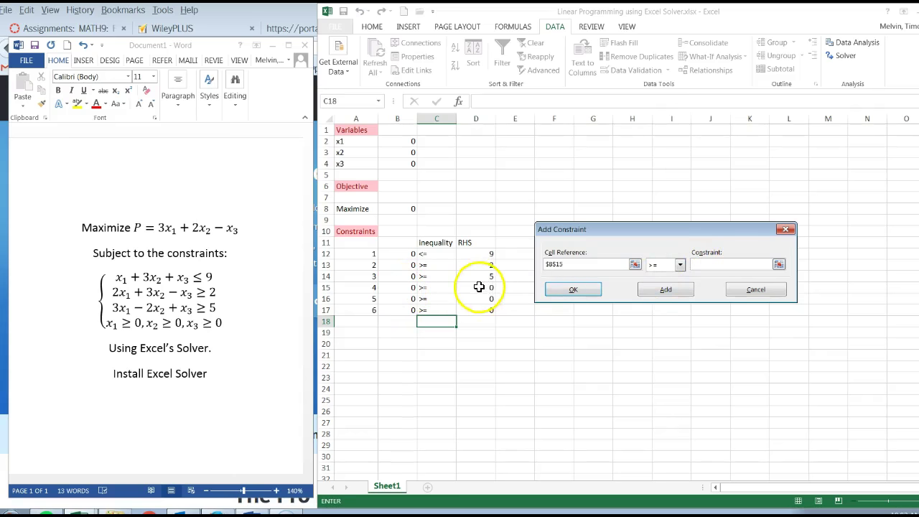
{"action": "left_click", "coordinate": [475, 288]}
{"action": "left_click", "coordinate": [659, 291]}
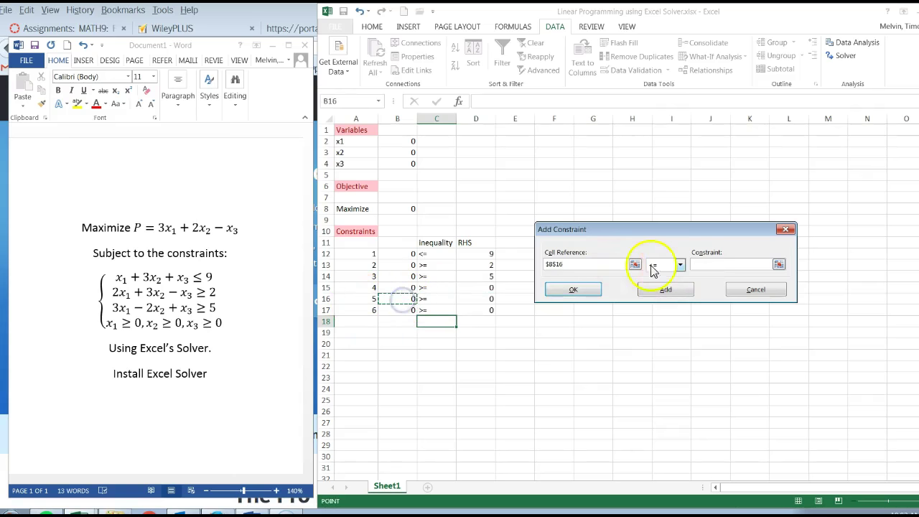
{"action": "left_click", "coordinate": [653, 267]}
{"action": "left_click", "coordinate": [660, 290]}
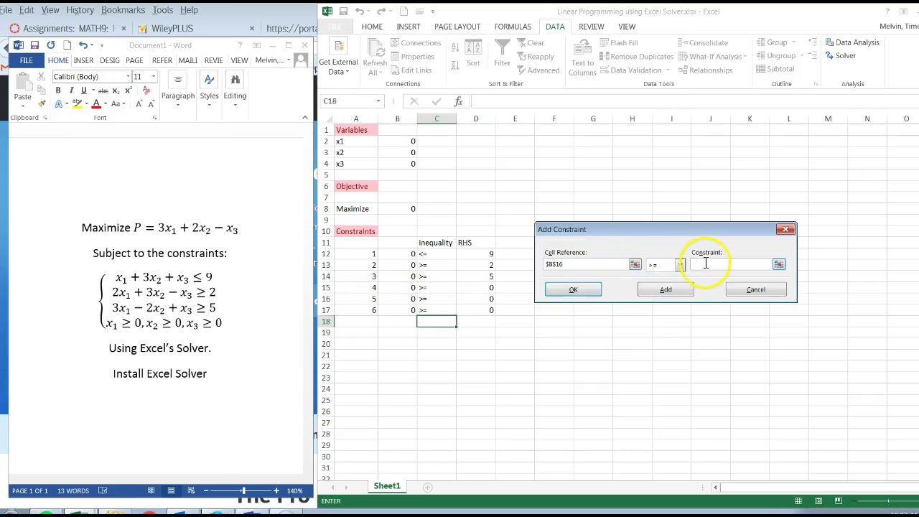
{"action": "left_click", "coordinate": [646, 290]}
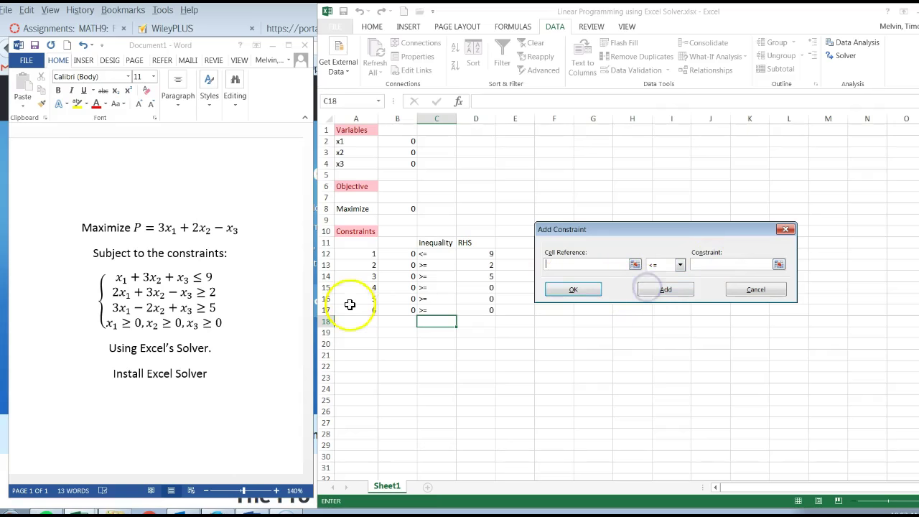
- Add the final constraint $B$17 >= $D$17 and return to Solver Parameters
{"action": "left_click", "coordinate": [399, 309]}
{"action": "left_click", "coordinate": [664, 264]}
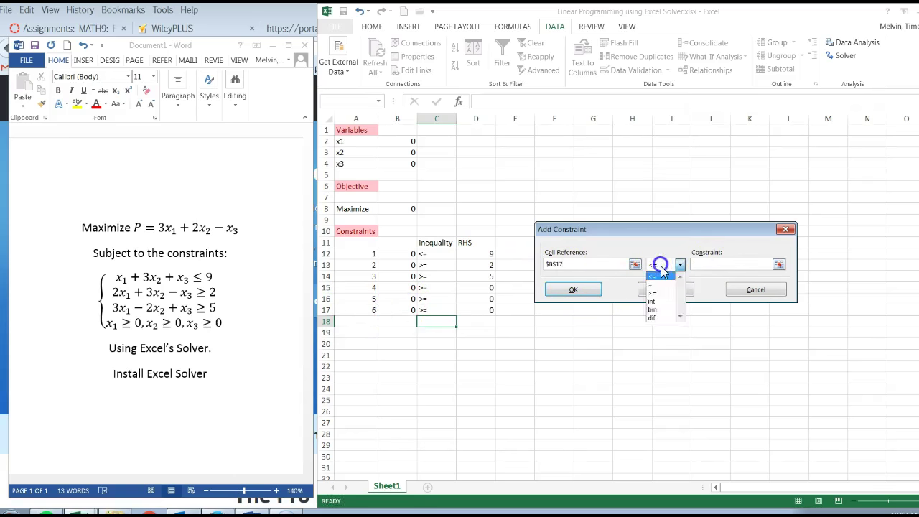
{"action": "left_click", "coordinate": [656, 293]}
{"action": "left_click", "coordinate": [697, 262]}
{"action": "left_click", "coordinate": [473, 310]}
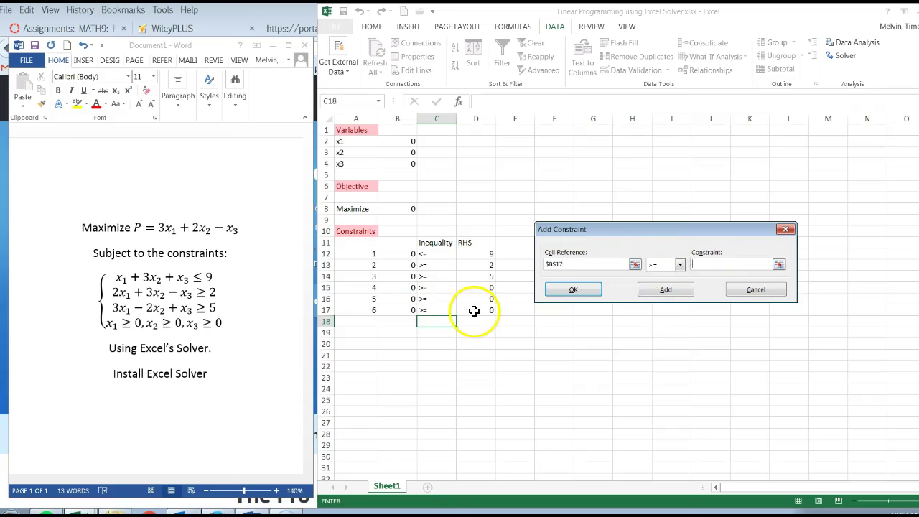
{"action": "left_click", "coordinate": [580, 287]}
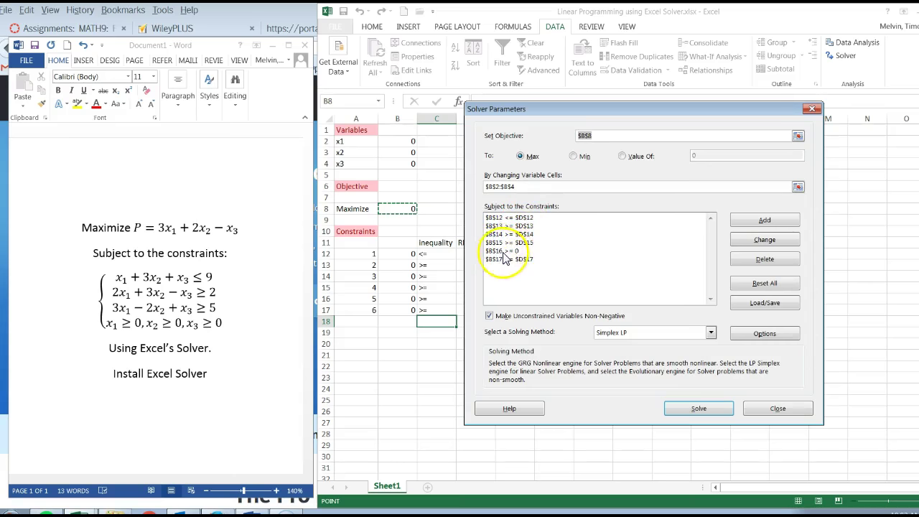
- Edit the B16 constraint so its bound changes from 0 to $D$16
{"action": "left_click", "coordinate": [503, 252]}
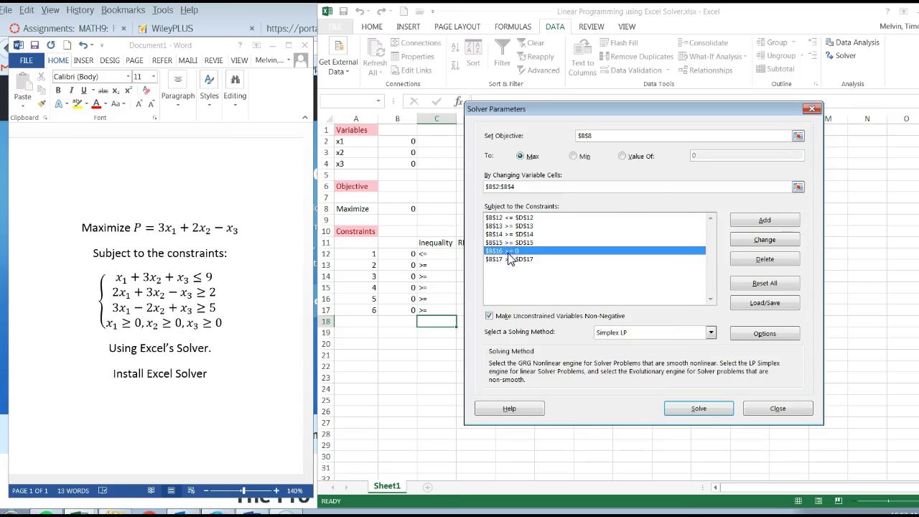
{"action": "left_click", "coordinate": [761, 243]}
{"action": "left_click", "coordinate": [675, 267]}
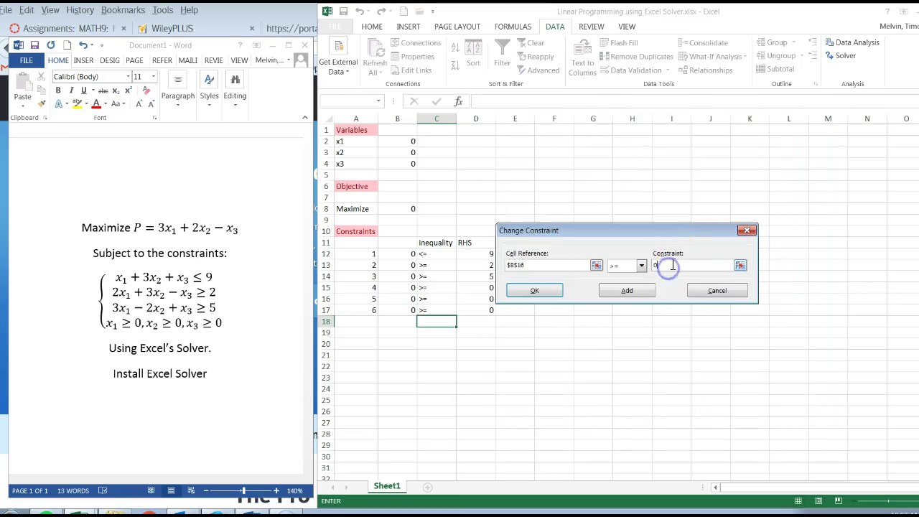
{"action": "left_click", "coordinate": [699, 266]}
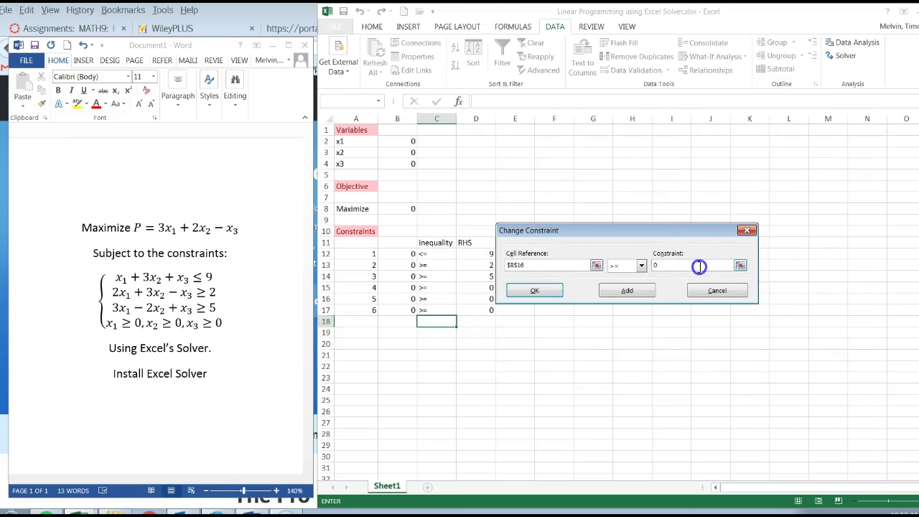
{"action": "key", "text": "BackSpace"}
{"action": "left_click", "coordinate": [471, 299]}
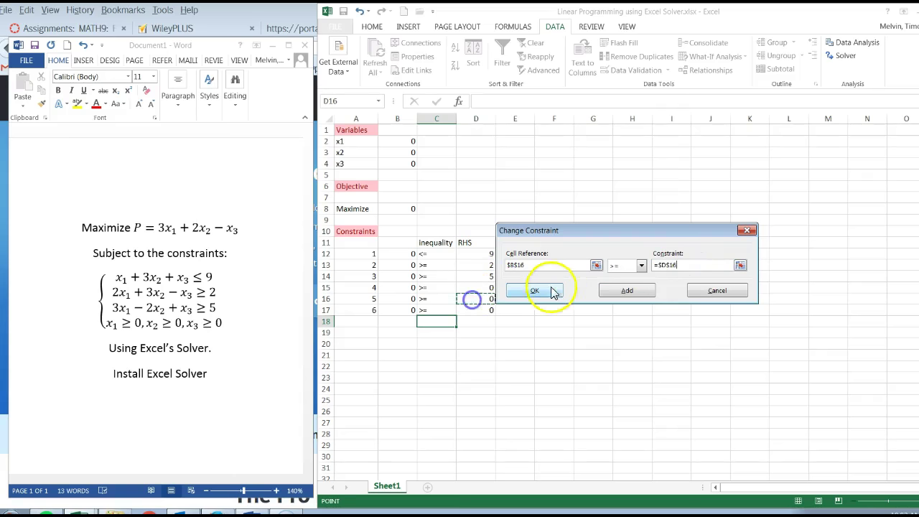
{"action": "left_click", "coordinate": [539, 290]}
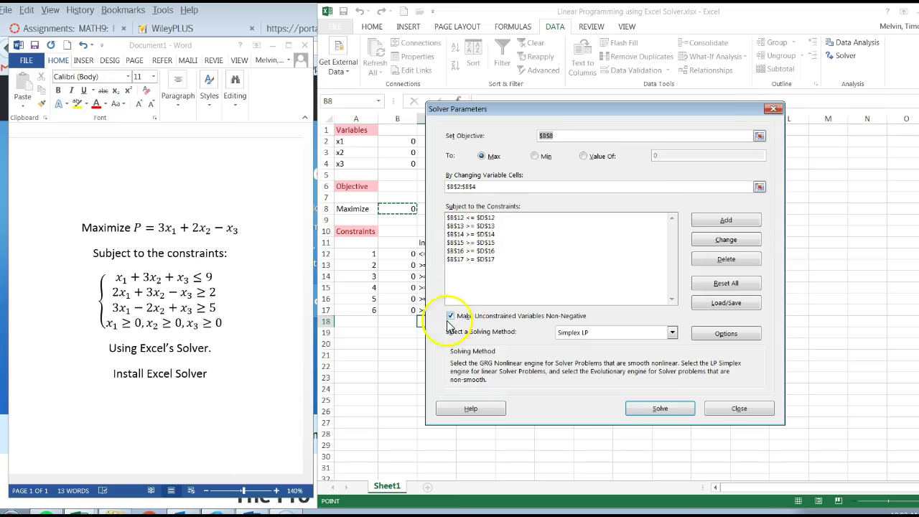
- Solve with the Simplex LP method, giving x1 = 9 and a maximum of 27
{"action": "left_click_drag", "start_coordinate": [537, 114], "coordinate": [570, 106]}
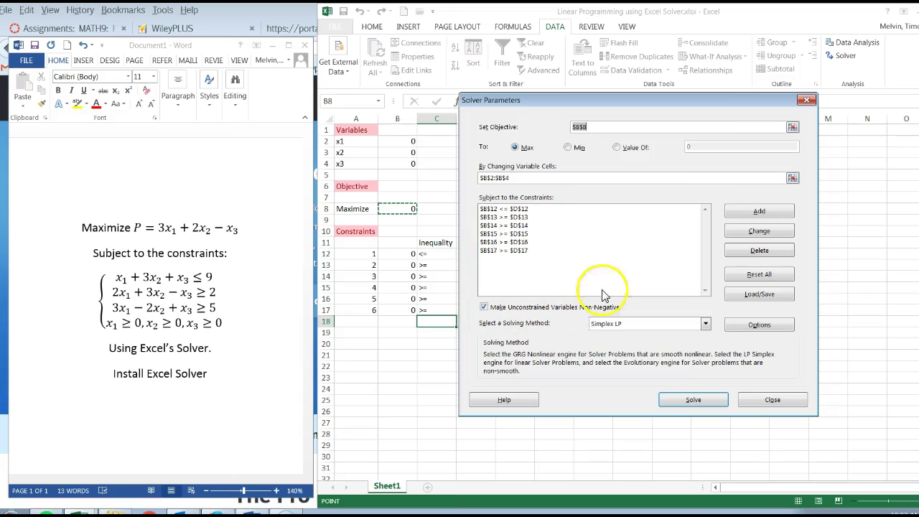
{"action": "left_click", "coordinate": [616, 324]}
{"action": "left_click", "coordinate": [616, 334]}
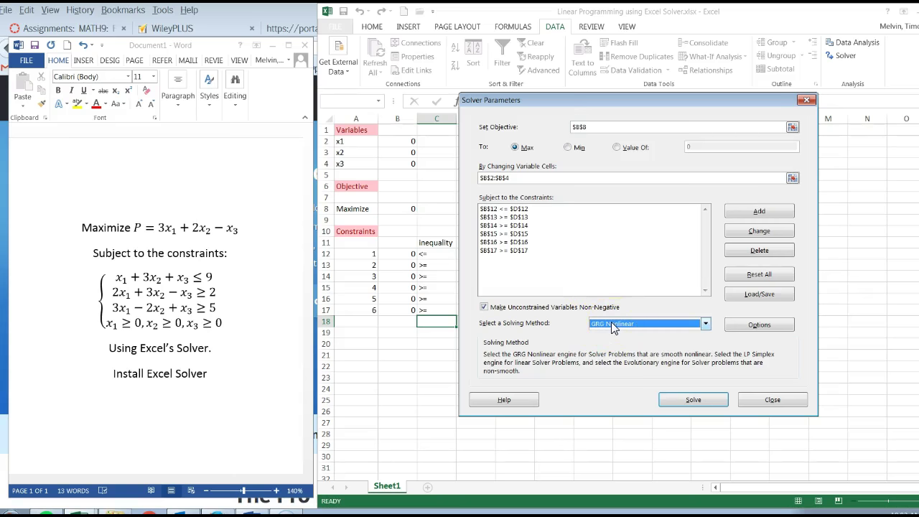
{"action": "left_click", "coordinate": [610, 325]}
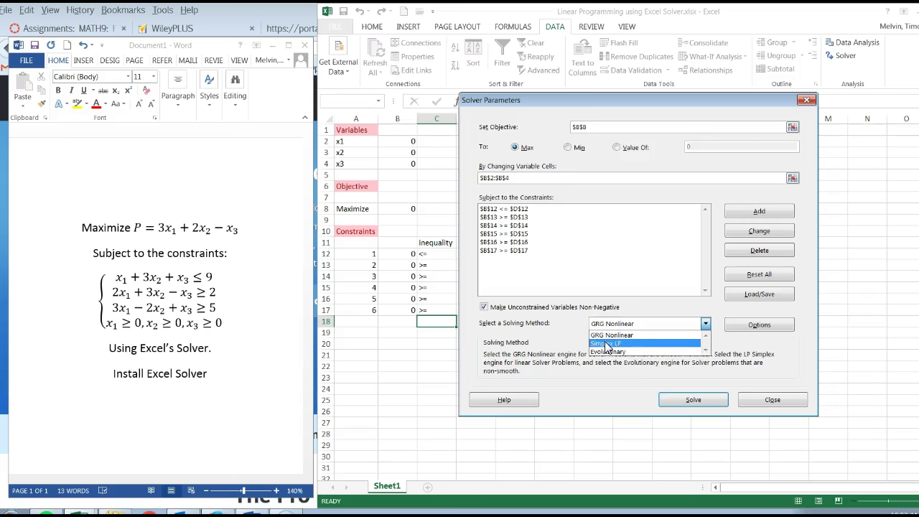
{"action": "left_click", "coordinate": [607, 345]}
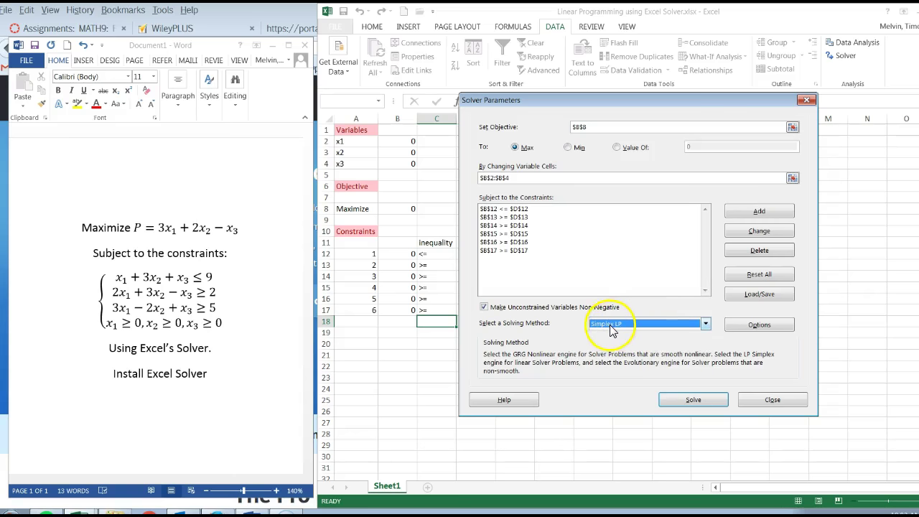
{"action": "left_click", "coordinate": [691, 400]}
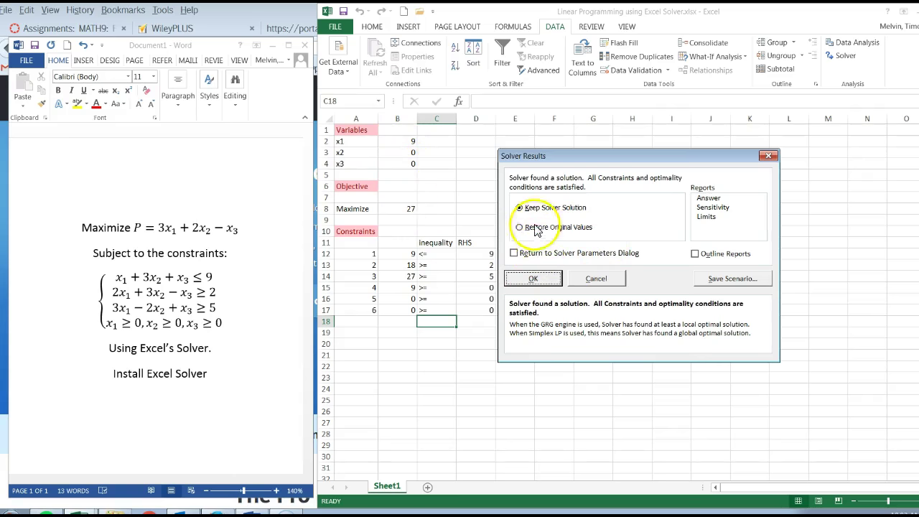
- Keep Solver's solution and check x1 = 9 in B2 and the 27 maximum in B8
{"action": "left_click", "coordinate": [531, 276]}
{"action": "left_click", "coordinate": [405, 140]}
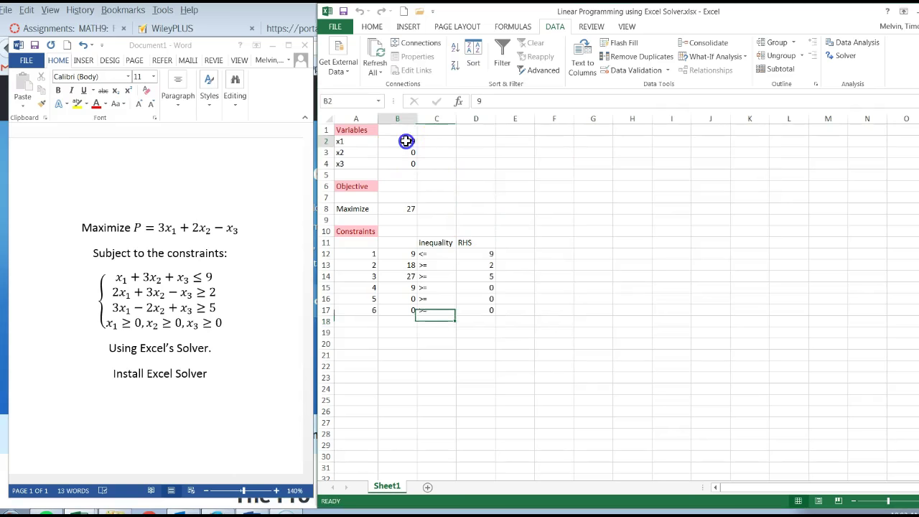
{"action": "left_click", "coordinate": [406, 206]}
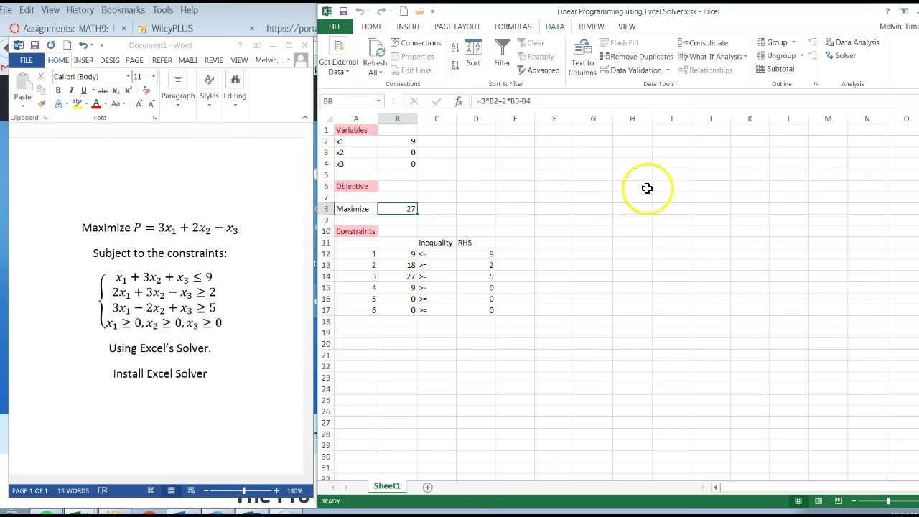
{"action": "left_click", "coordinate": [557, 143]}
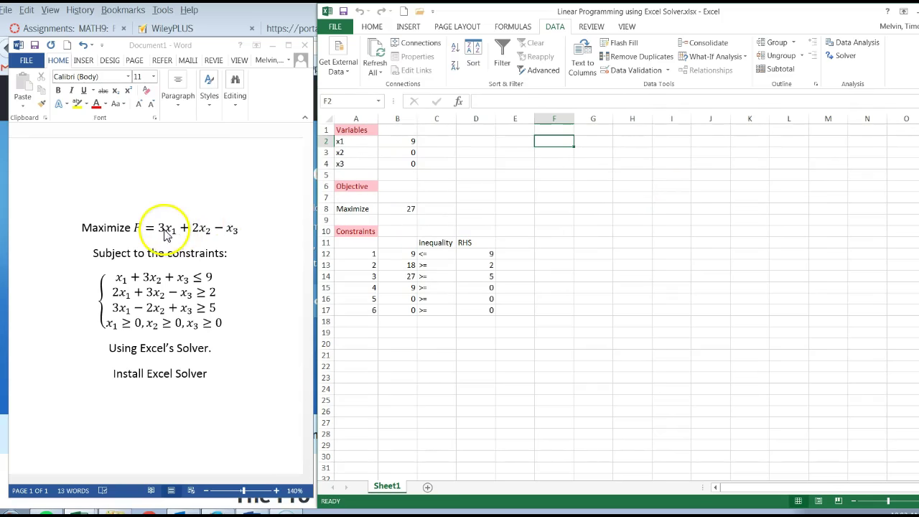
{"action": "left_click", "coordinate": [396, 208]}
{"action": "left_click", "coordinate": [207, 373]}
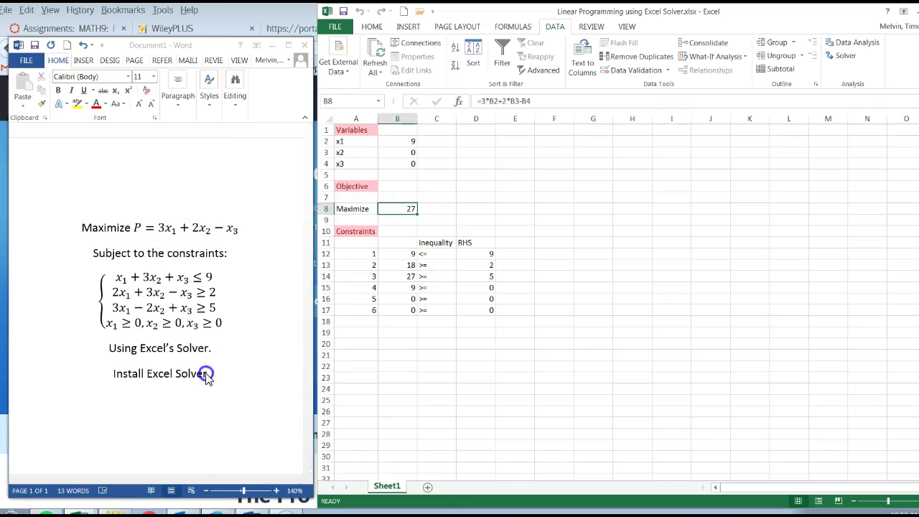
- End 'Install Excel Solver' with a period and add 'Max value for P=27 with x1=9, x2=0, x3=0'
{"action": "type", "text": "."}
{"action": "key", "text": "Return"}
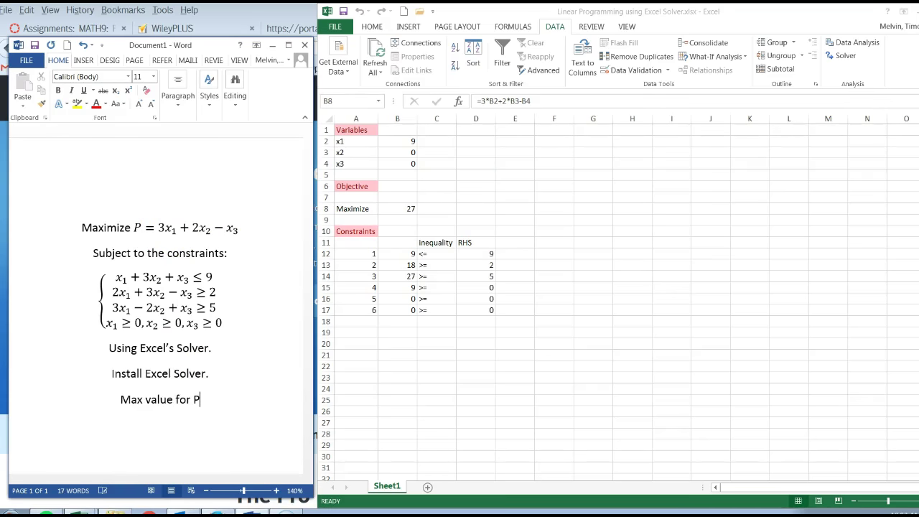
{"action": "type", "text": "Max value for P=27 wit"}
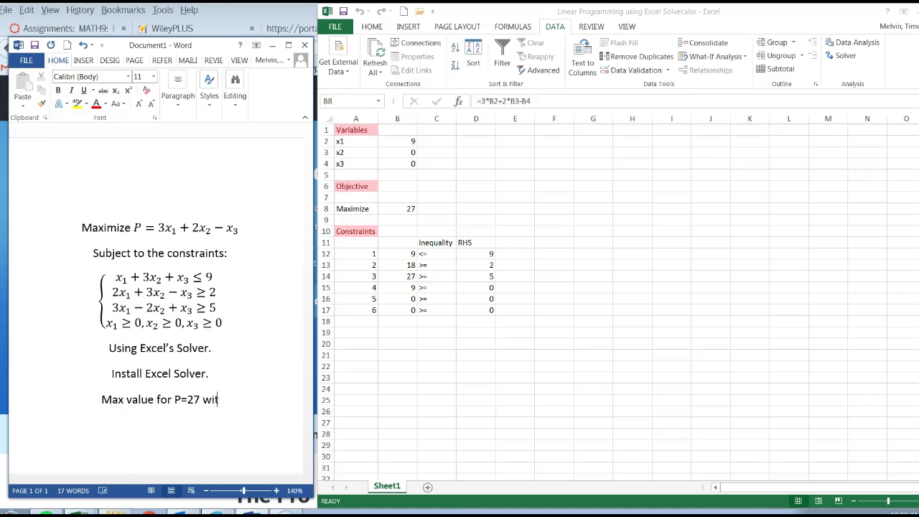
{"action": "type", "text": "h x1="}
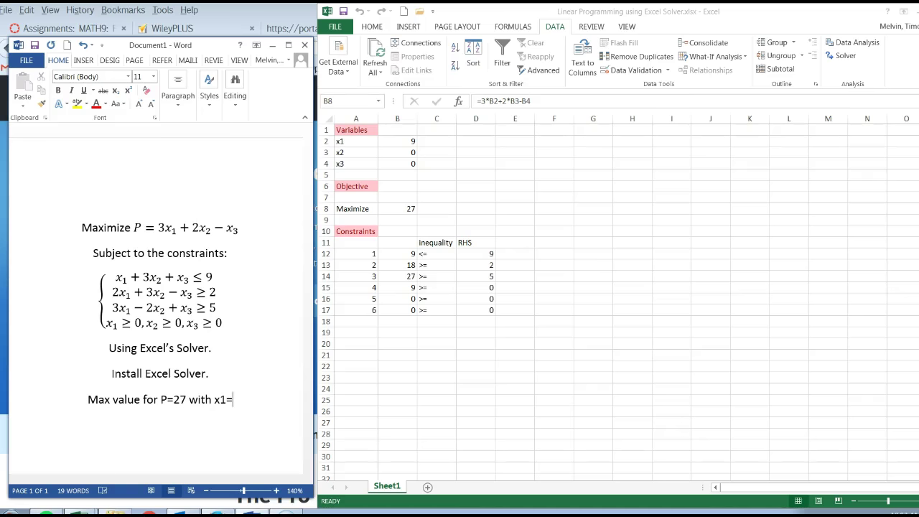
{"action": "type", "text": "9, x2=0"}
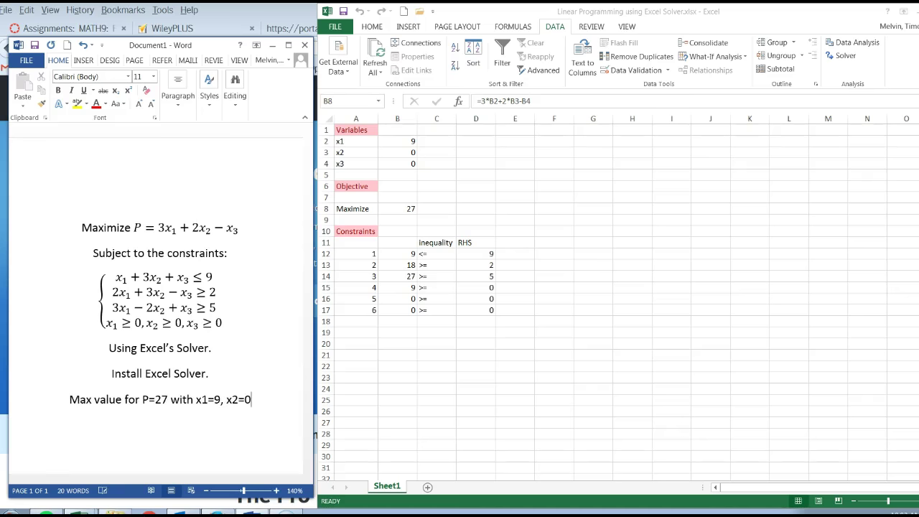
{"action": "type", "text": ", x3=0"}
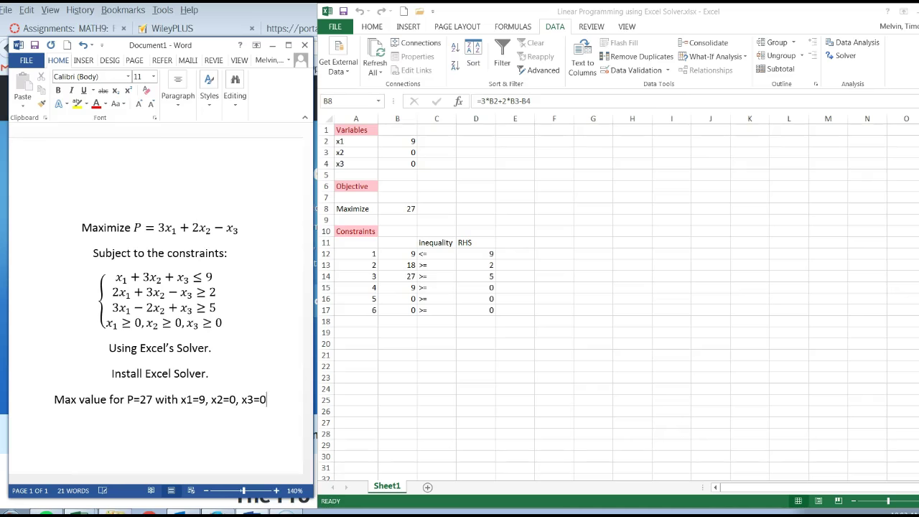